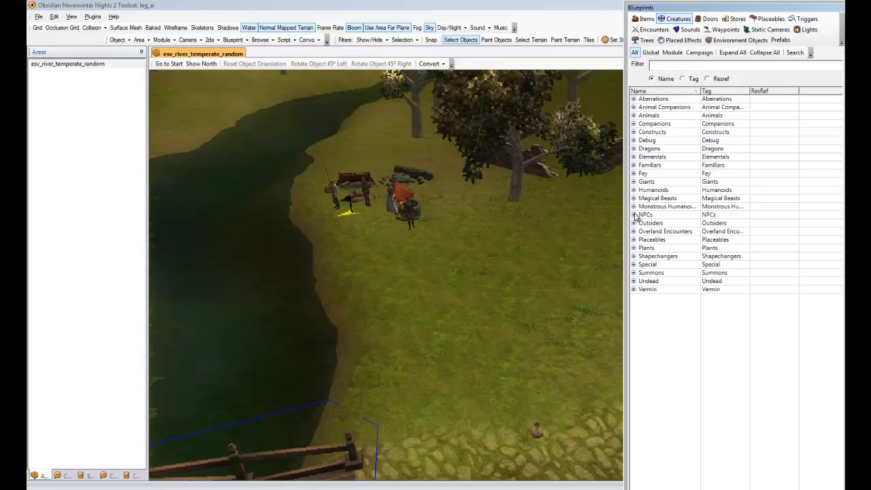
# Copy the Greycloak creature blueprint from the NPCs group into the module
pyautogui.click(634, 215)
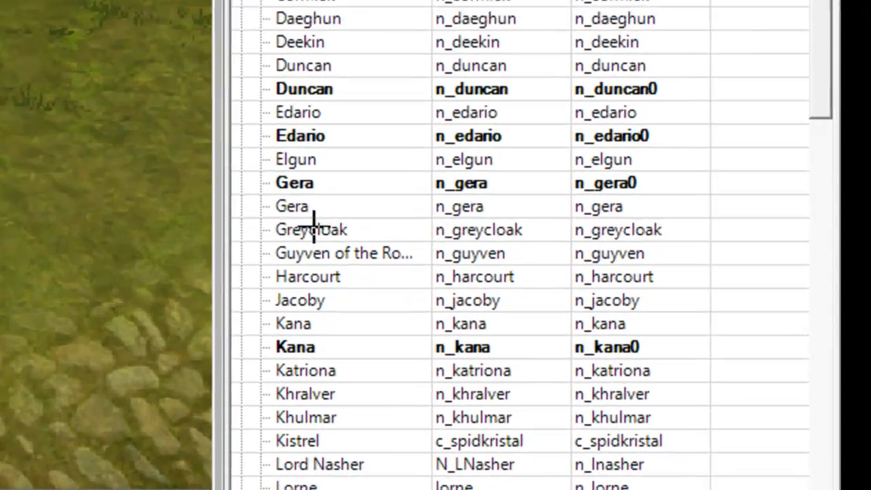
pyautogui.click(659, 412)
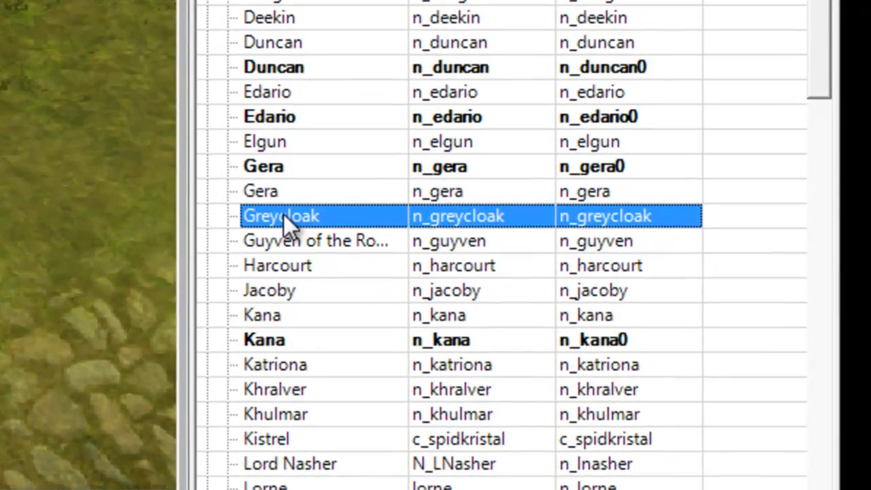
pyautogui.rightClick(283, 214)
pyautogui.moveTo(353, 302)
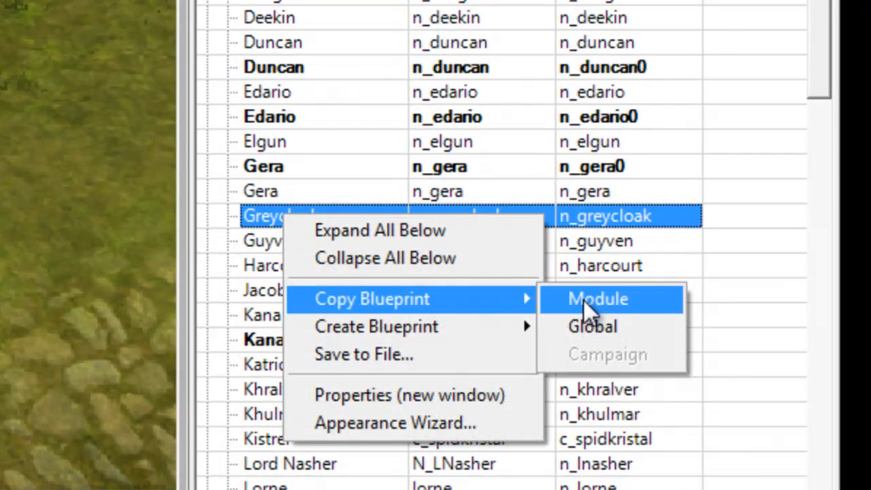
pyautogui.click(589, 310)
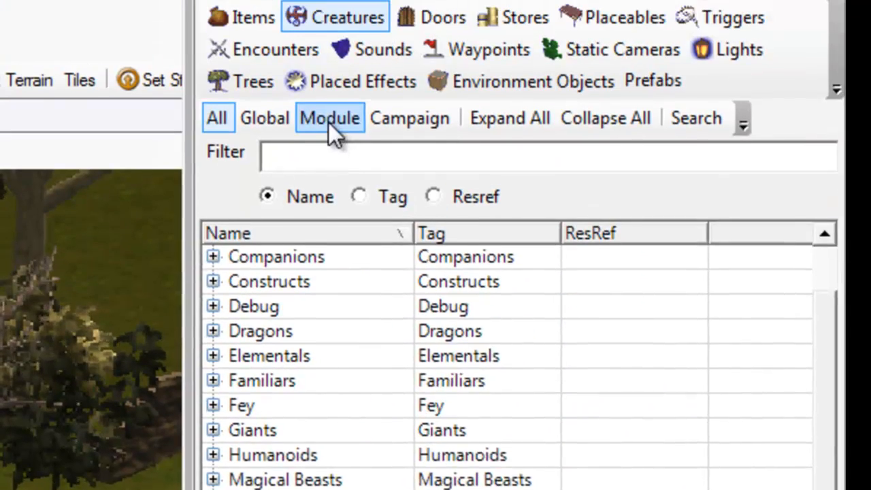
# Set the Bump State of the module's Greycloak creature blueprint to Un-Bumpable
pyautogui.click(330, 129)
pyautogui.click(213, 257)
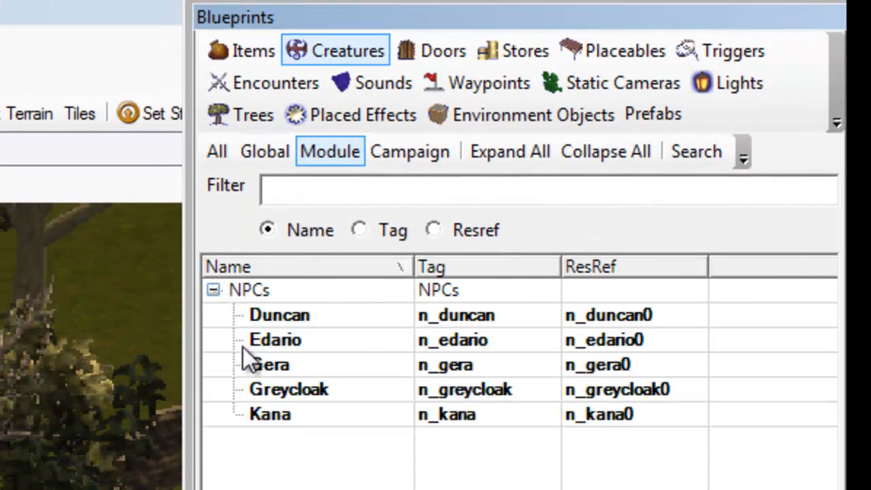
pyautogui.click(296, 391)
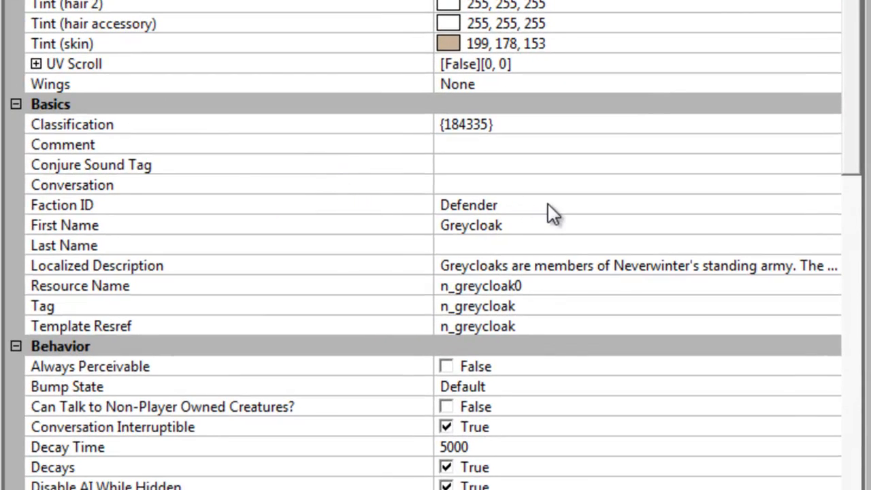
pyautogui.moveTo(862, 87); pyautogui.dragTo(863, 161)
pyautogui.click(847, 249)
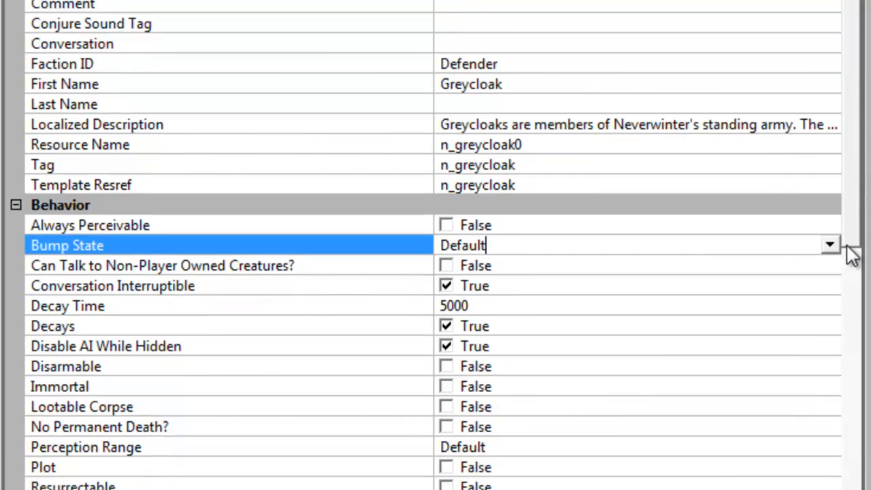
pyautogui.click(835, 246)
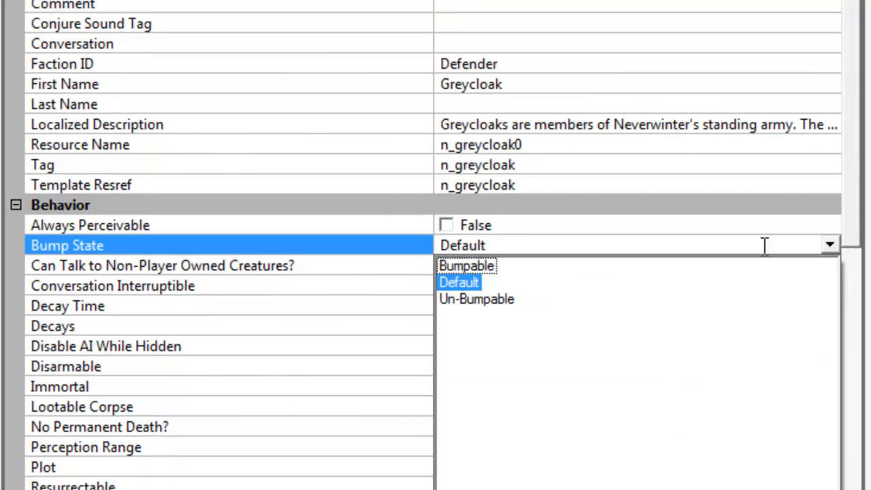
pyautogui.click(475, 300)
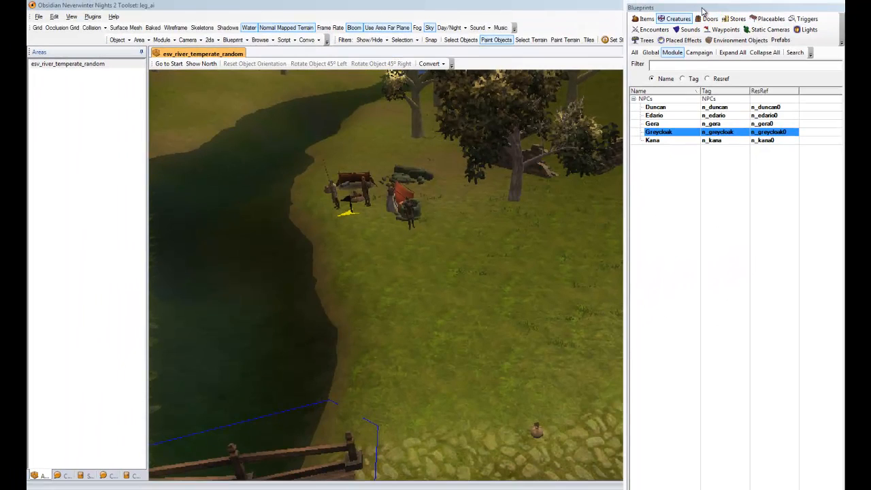
# Open the Legends AI Plugin and start a creature behavior setup for Greycloak with Mobile without Stops roaming
pyautogui.moveTo(701, 8); pyautogui.dragTo(870, 8)
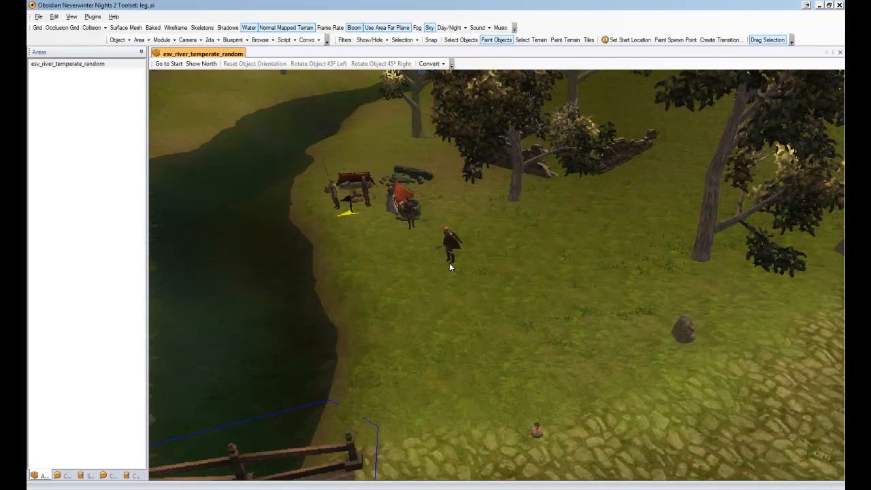
pyautogui.press('Escape')
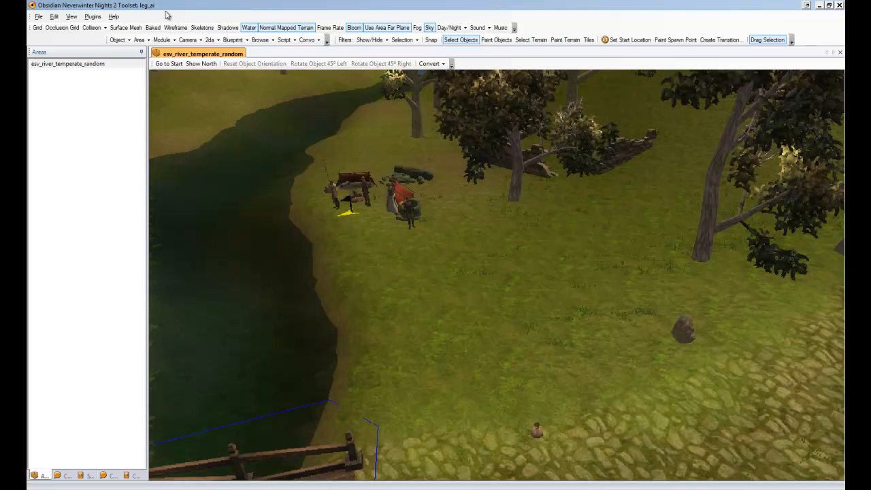
pyautogui.click(93, 16)
pyautogui.click(122, 249)
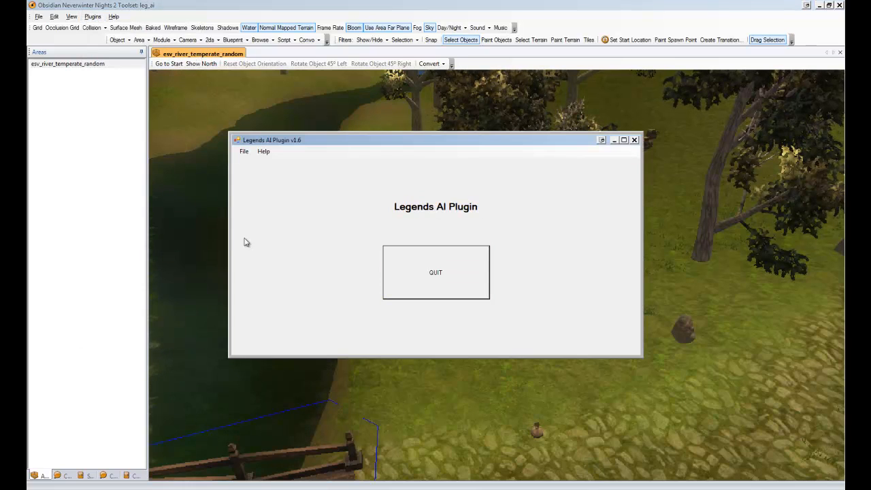
pyautogui.click(243, 151)
pyautogui.moveTo(256, 164)
pyautogui.click(199, 109)
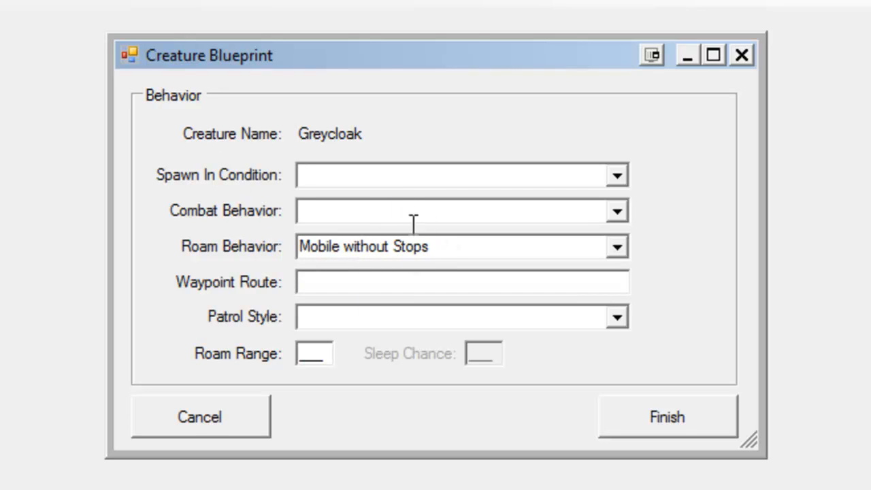
# Set Greycloak's waypoint route to patrolroute1 and the patrol style to Circular Patrol Loop
pyautogui.click(331, 287)
pyautogui.write('patrolro')
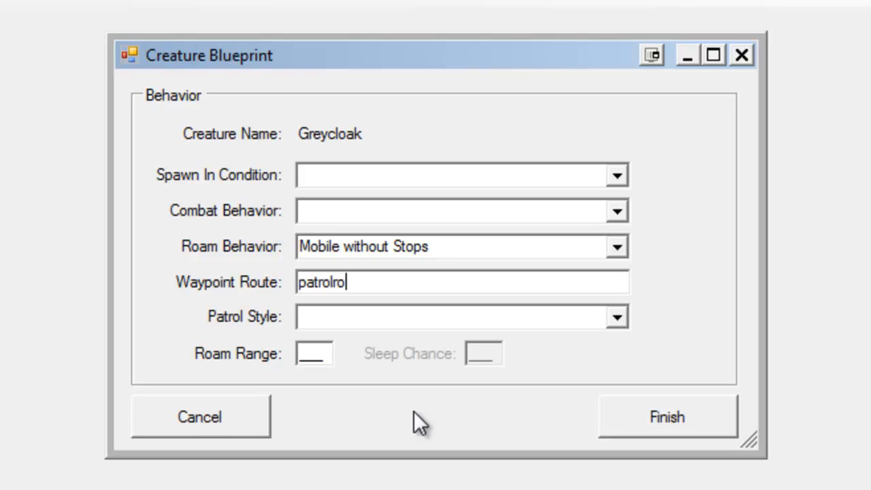
pyautogui.write('ute1')
pyautogui.click(616, 324)
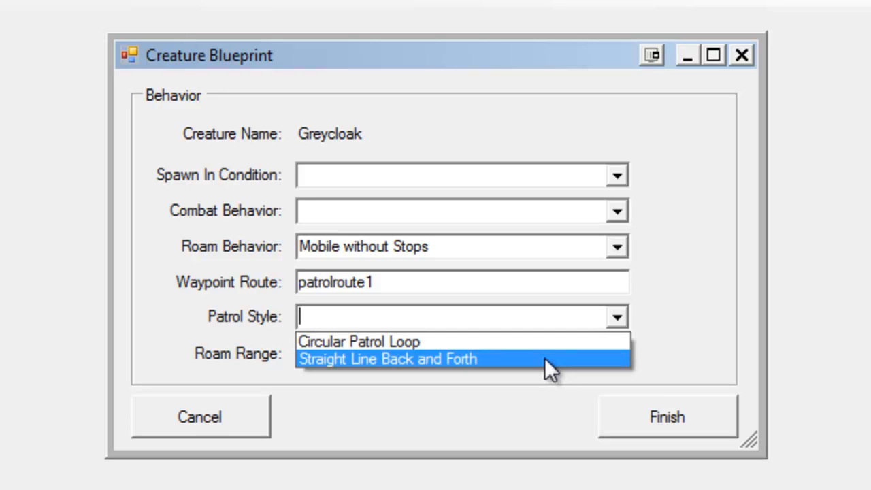
pyautogui.click(560, 343)
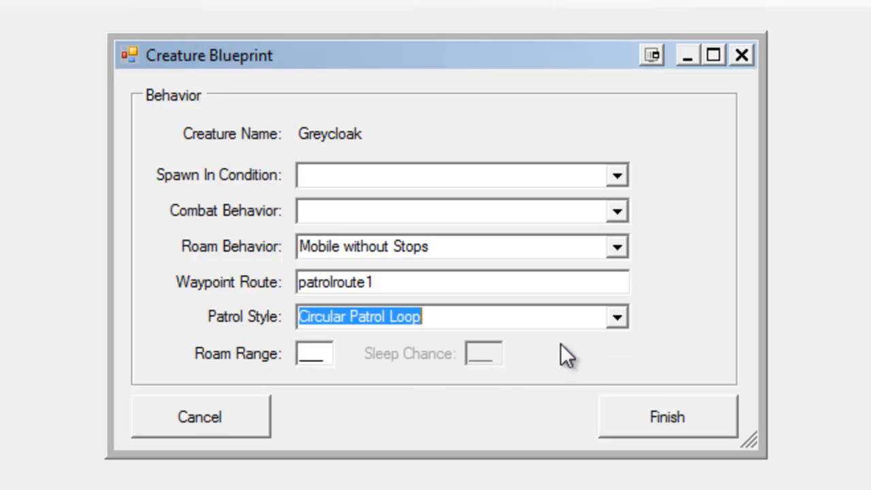
pyautogui.press('Tab')
# Set Greycloak's roam range to 35, finish the behavior setup and quit the plugin
pyautogui.click(302, 355)
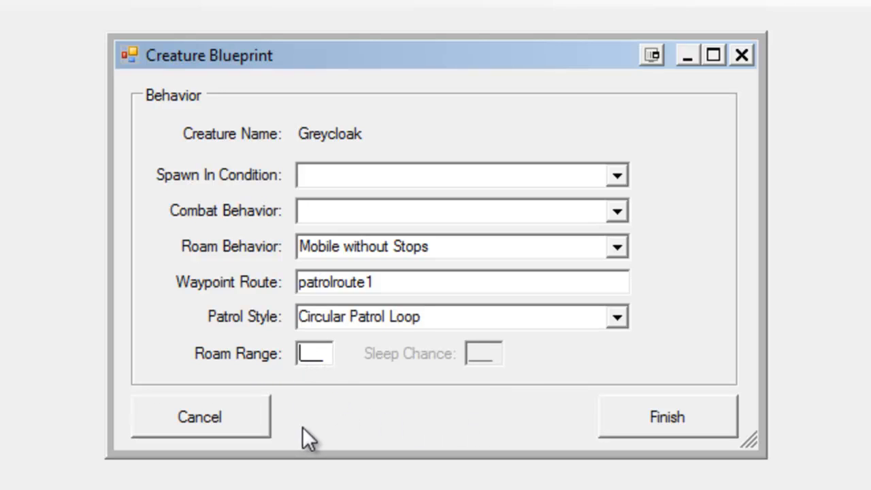
pyautogui.write('35')
pyautogui.click(650, 418)
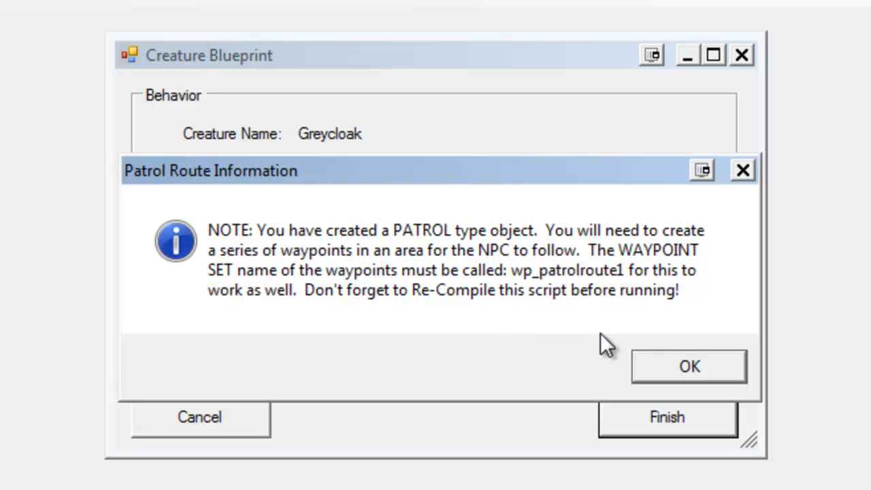
pyautogui.click(686, 369)
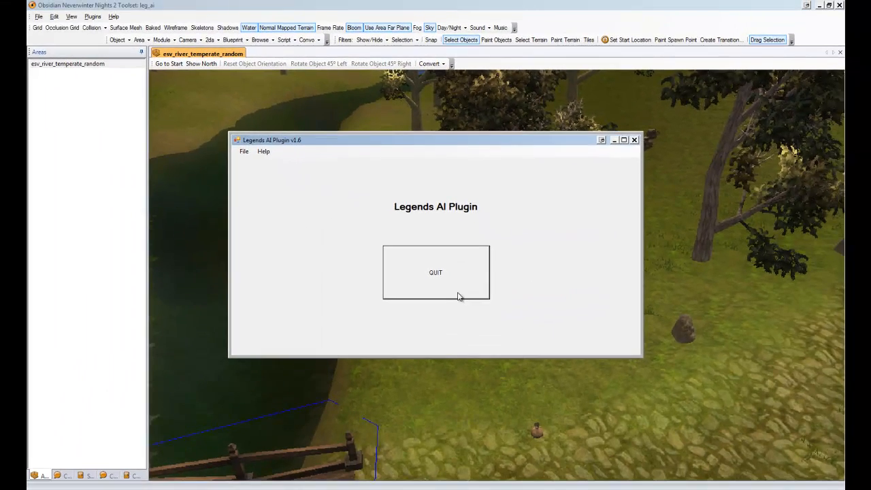
pyautogui.click(456, 292)
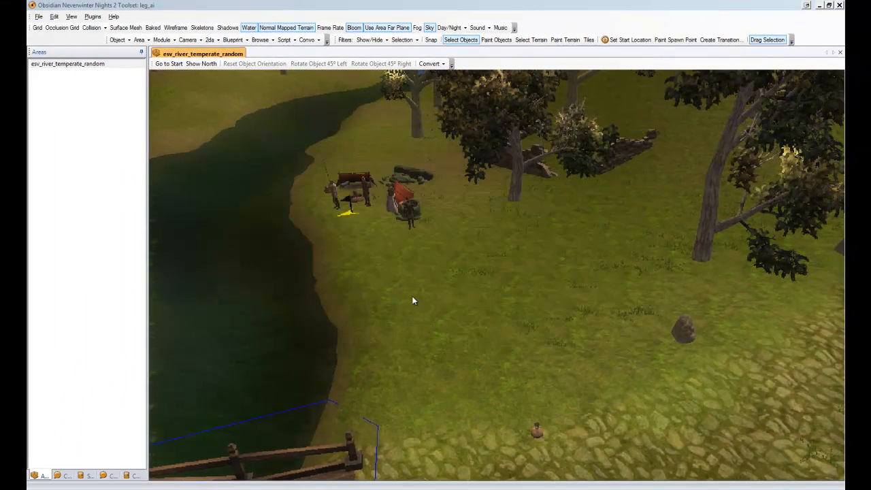
# Check the module's script list and select the Patrol Waypoint blueprint from the module's Legends AI waypoints
pyautogui.click(80, 474)
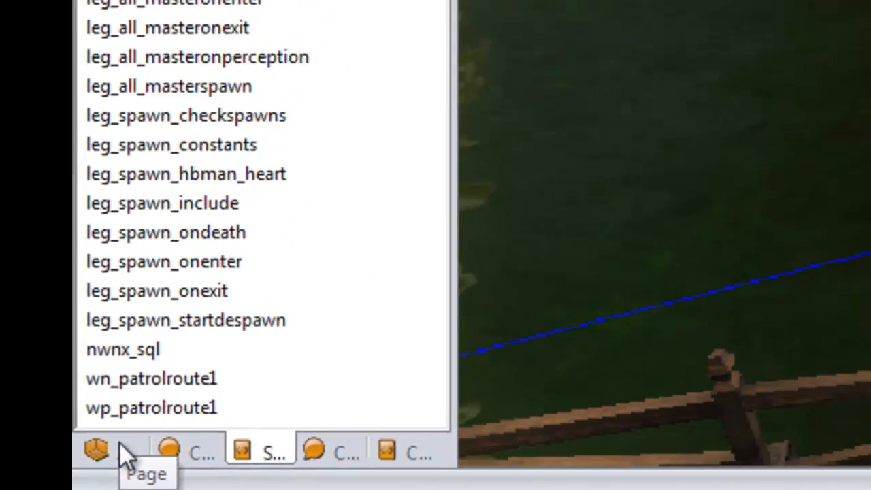
pyautogui.click(163, 442)
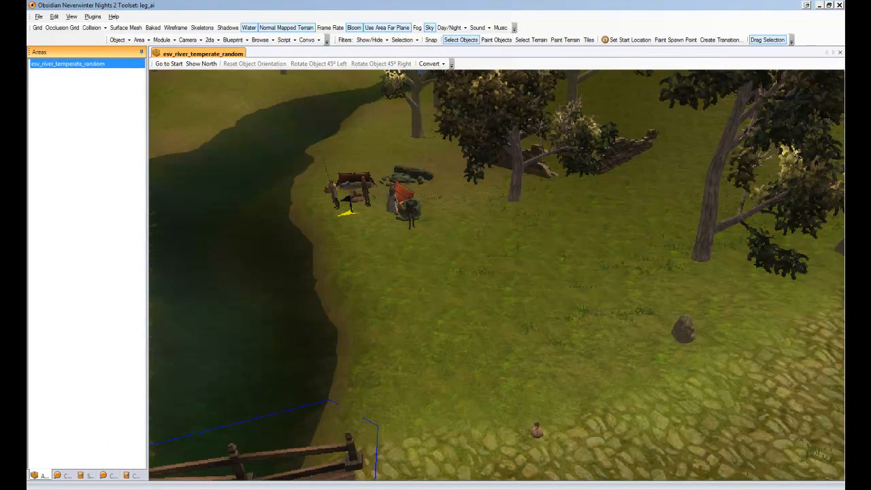
pyautogui.moveTo(843, 6); pyautogui.dragTo(722, 5)
pyautogui.click(716, 28)
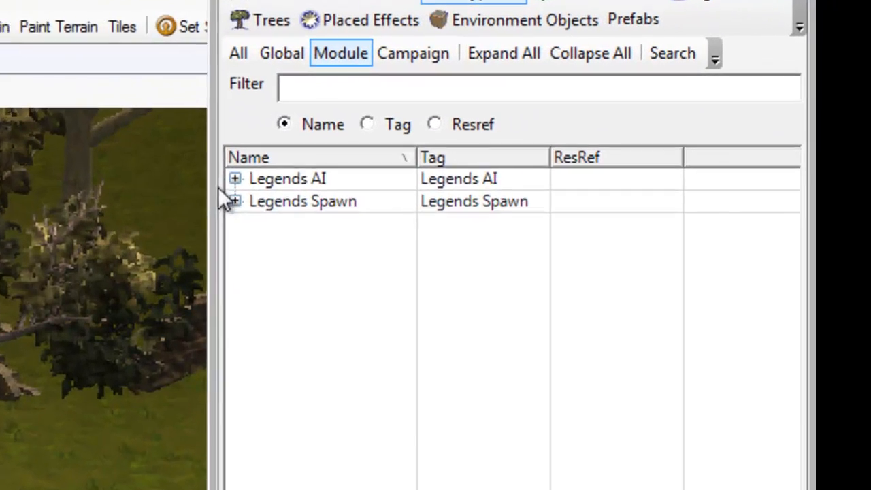
pyautogui.click(234, 178)
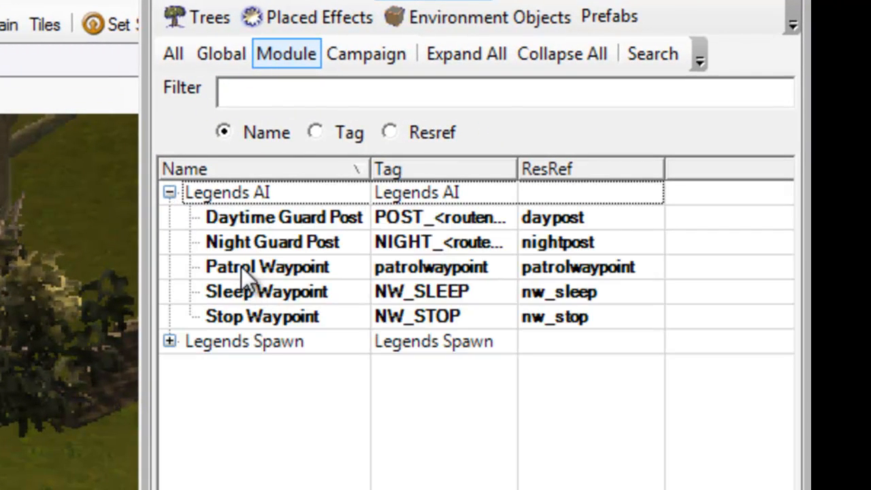
pyautogui.click(242, 266)
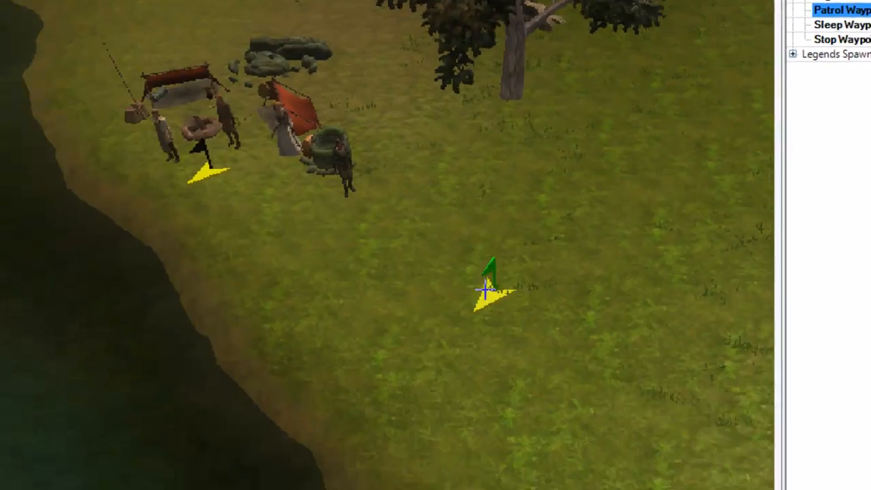
# Place the first patrol waypoint on the grass beside the man standing by the camp
pyautogui.scroll(4, 485, 290)
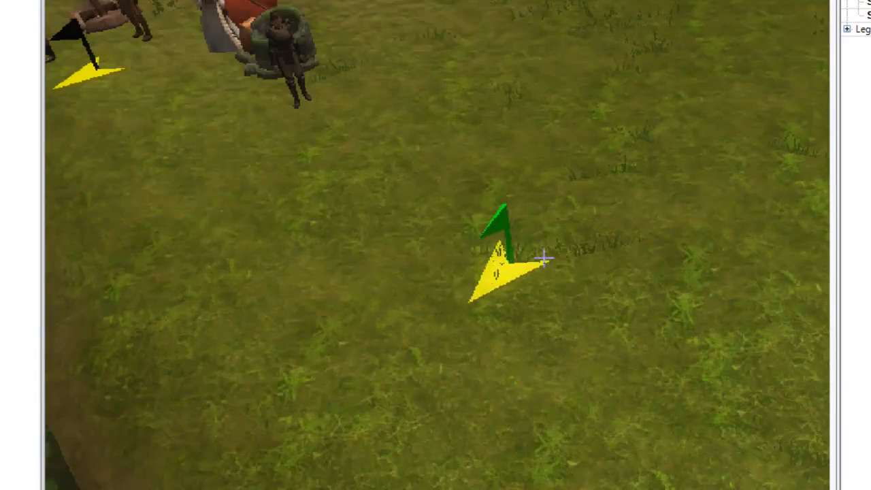
pyautogui.moveTo(391, 232); pyautogui.dragTo(373, 269, button='middle')
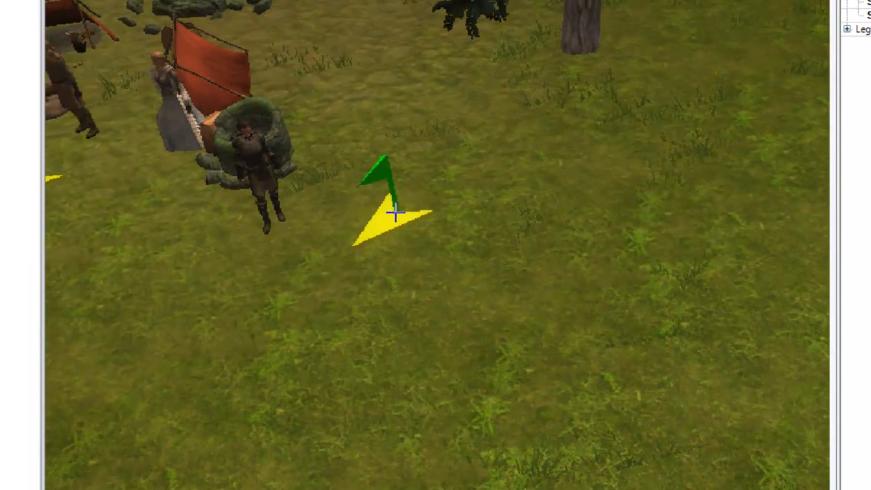
pyautogui.click(378, 212)
pyautogui.moveTo(562, 345); pyautogui.dragTo(466, 309, button='middle')
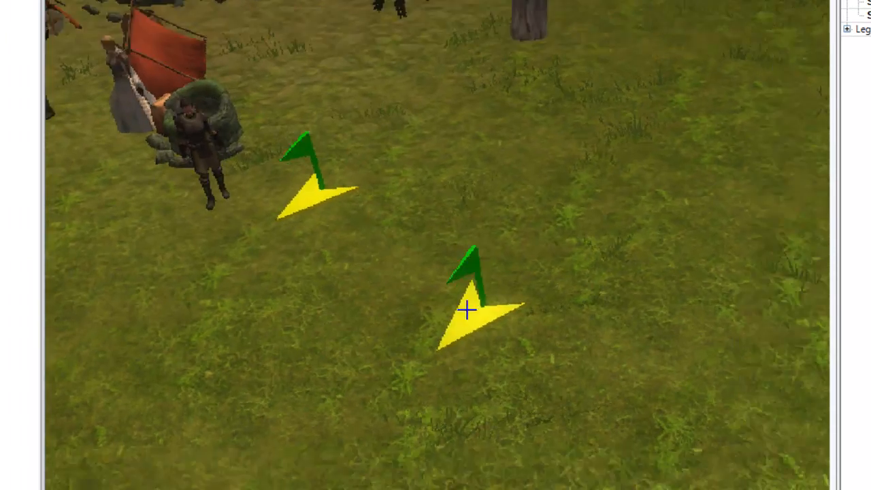
pyautogui.moveTo(572, 364); pyautogui.dragTo(358, 245, button='middle')
pyautogui.scroll(-3, 358, 246)
pyautogui.moveTo(450, 328); pyautogui.dragTo(420, 307, button='middle')
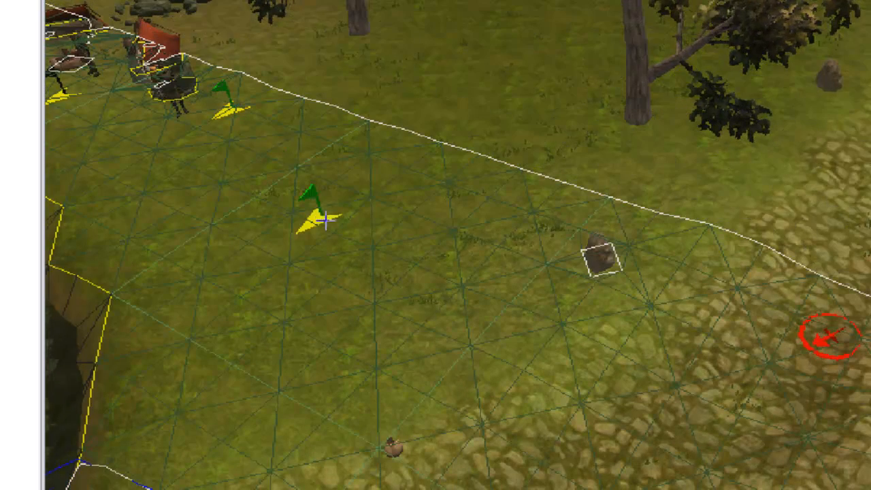
# Place patrol waypoints beside the large rock and on the grass at the far edge of the cobblestones
pyautogui.moveTo(324, 220); pyautogui.dragTo(455, 286, button='middle')
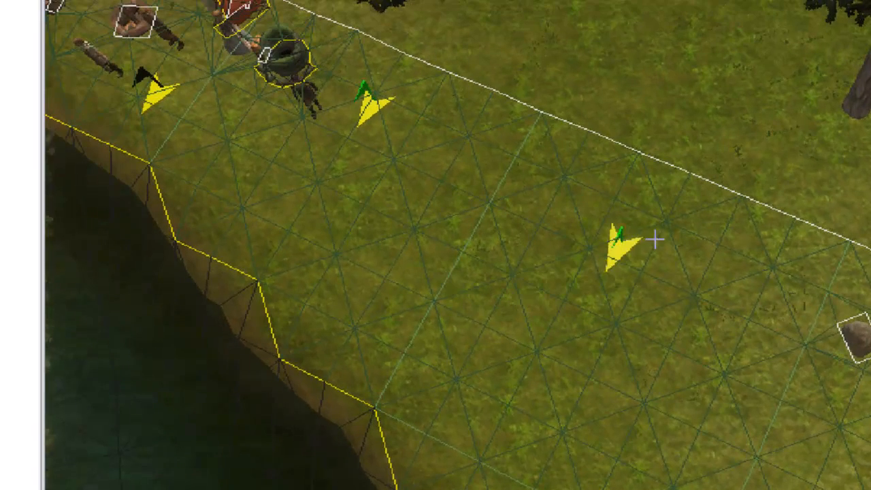
pyautogui.moveTo(825, 287); pyautogui.dragTo(758, 221, button='middle')
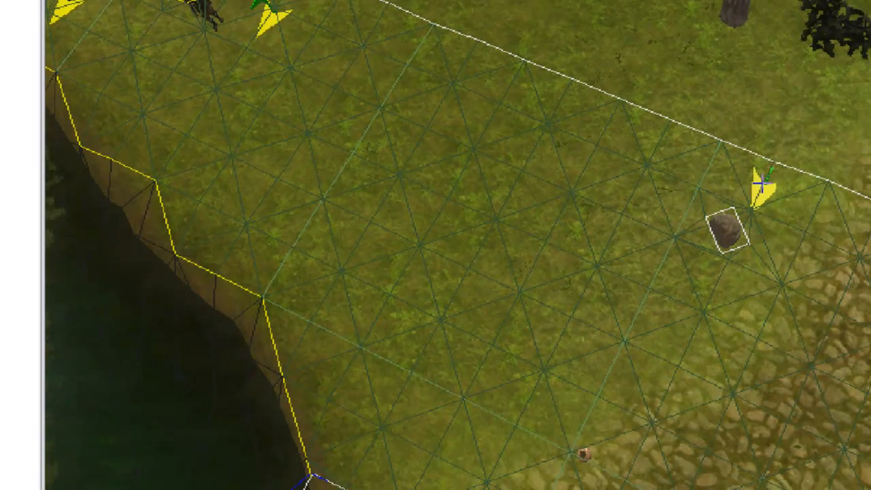
pyautogui.click(761, 182)
pyautogui.moveTo(807, 425); pyautogui.dragTo(746, 96, button='middle')
pyautogui.click(820, 240)
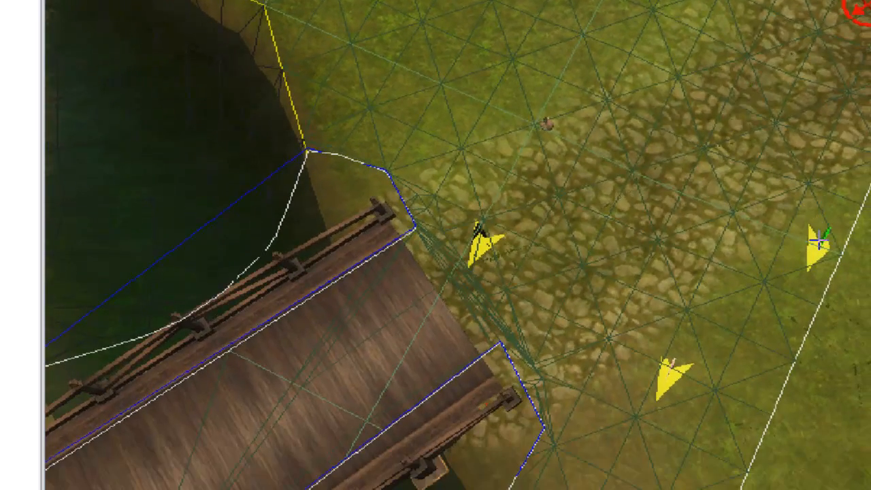
# Place patrol waypoints on the grass near the riverbank beside the bridge and on the cobblestones at the bridge's end
pyautogui.moveTo(742, 387); pyautogui.dragTo(774, 263, button='middle')
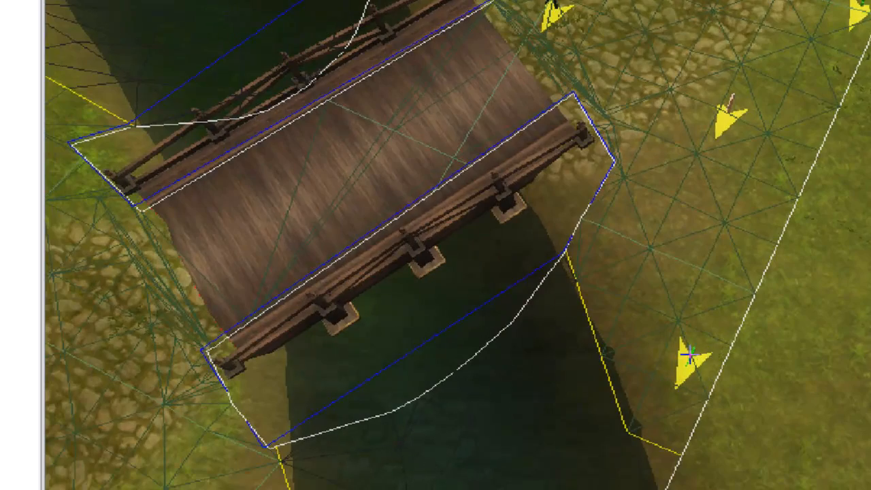
pyautogui.click(690, 354)
pyautogui.moveTo(632, 261); pyautogui.dragTo(624, 235, button='middle')
pyautogui.click(638, 239)
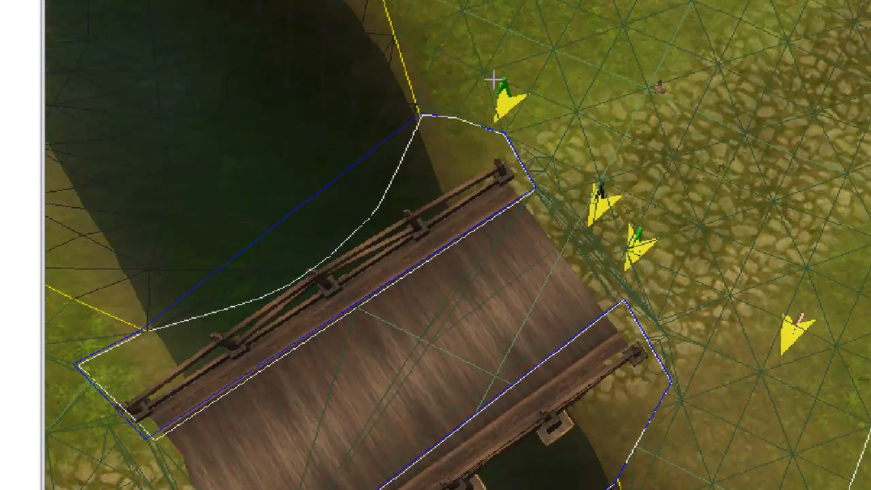
# Place two more patrol waypoints on the grass along the riverbank between the bridge and the camp
pyautogui.moveTo(445, 19); pyautogui.dragTo(543, 182, button='middle')
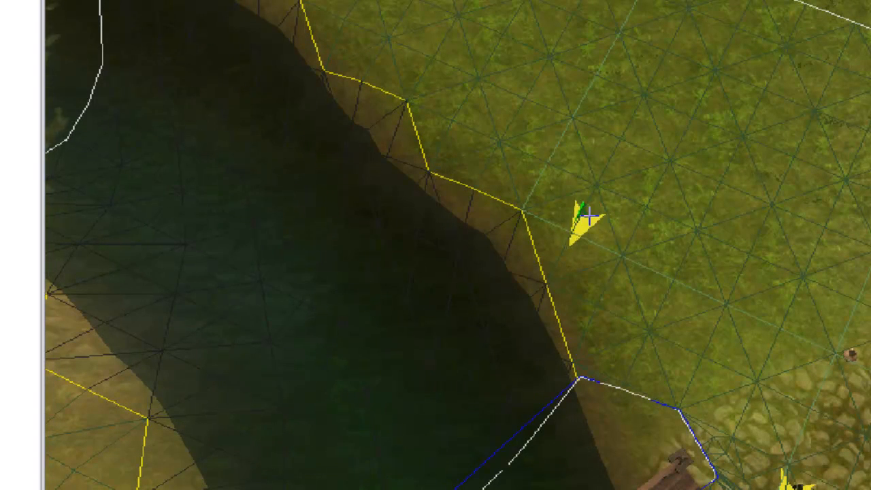
pyautogui.click(595, 222)
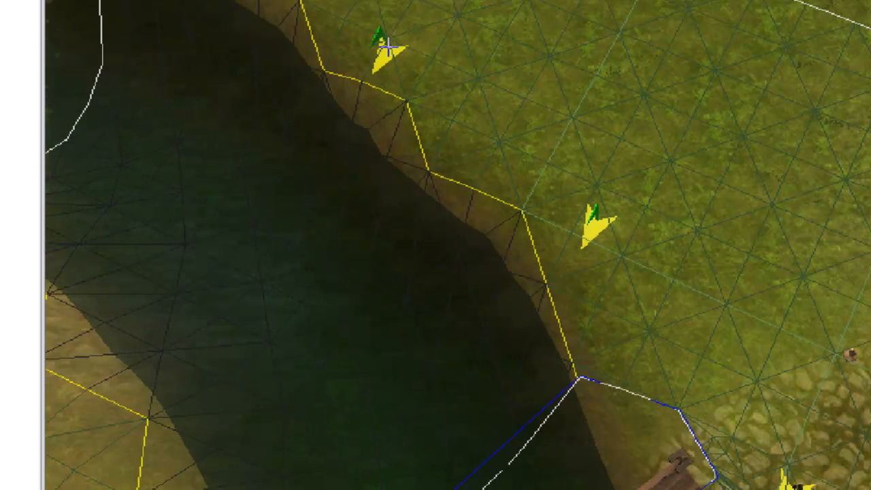
pyautogui.scroll(-3, 581, 99)
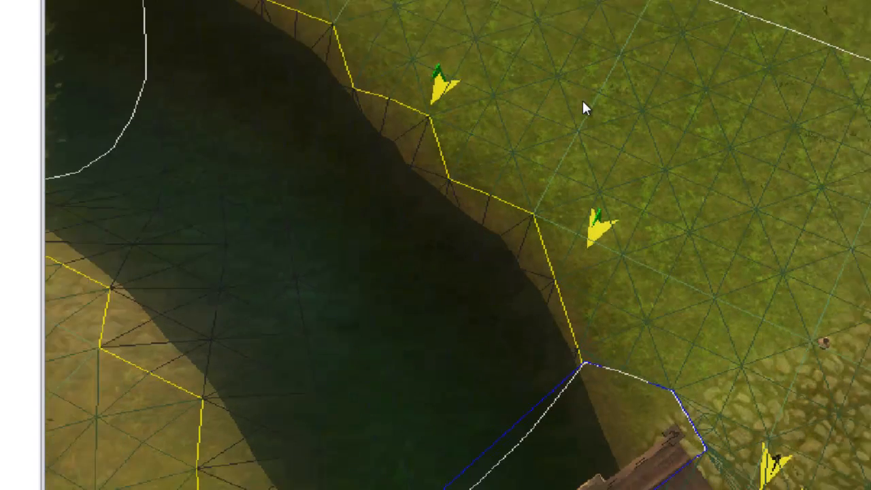
pyautogui.moveTo(738, 169); pyautogui.dragTo(680, 113, button='middle')
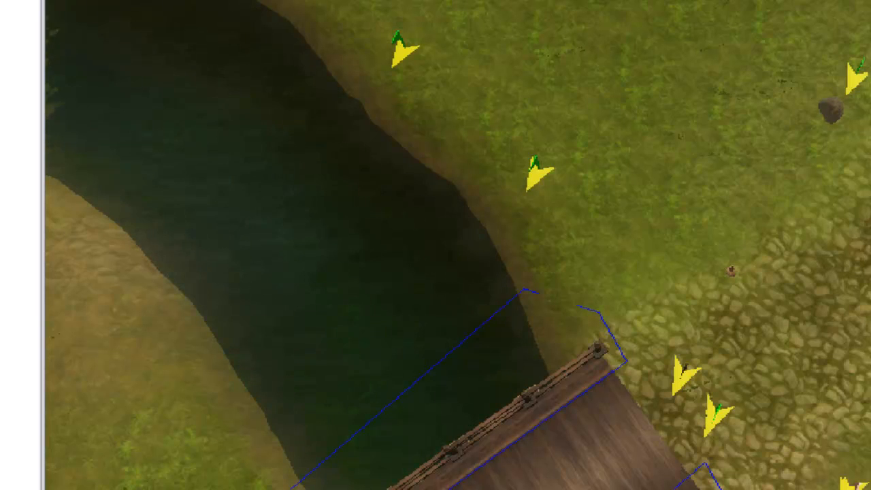
# Check the object filters for waypoints and select the patrol waypoints beside the camp and the large rock
pyautogui.click(408, 0)
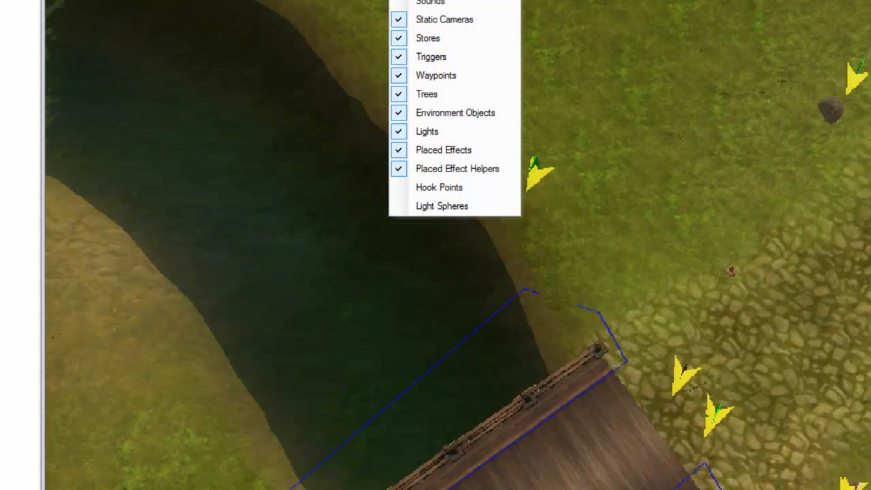
pyautogui.click(435, 92)
pyautogui.moveTo(536, 93); pyautogui.dragTo(469, 60, button='middle')
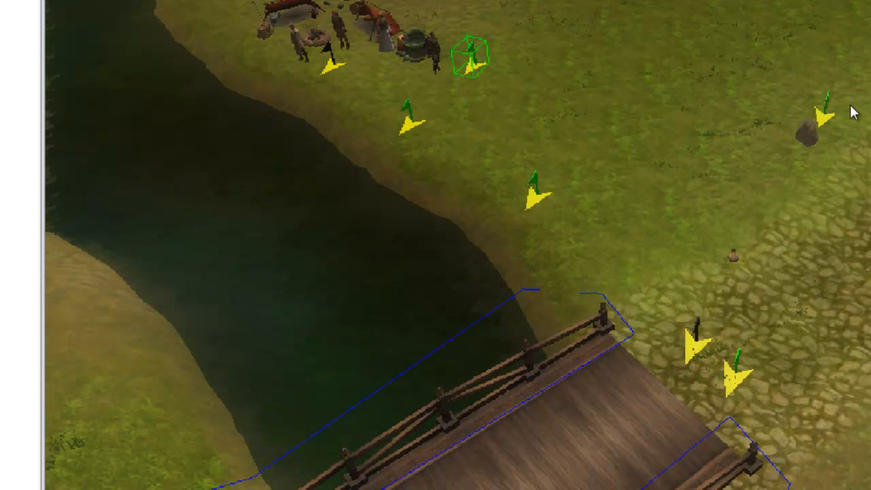
pyautogui.click(822, 117)
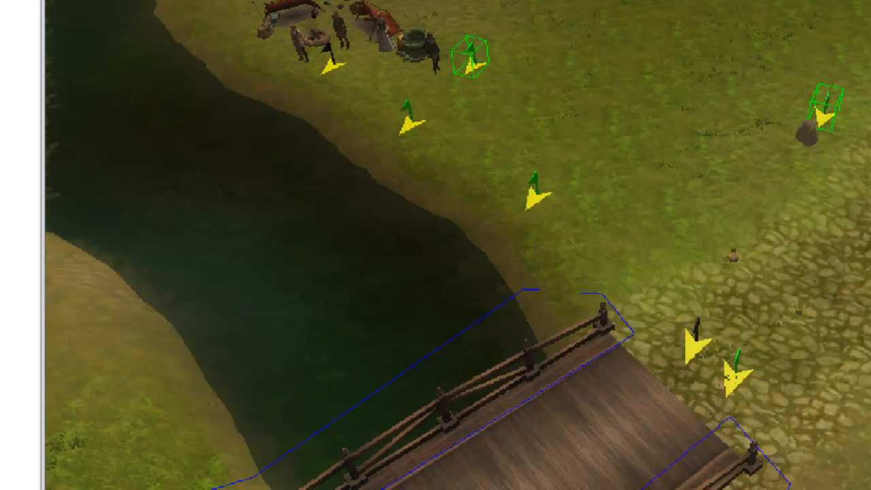
# Add the far grass, riverbank, bridge-end and nearest post-bridge patrol waypoints to the selection in route order
pyautogui.moveTo(864, 425); pyautogui.dragTo(751, 307, button='middle')
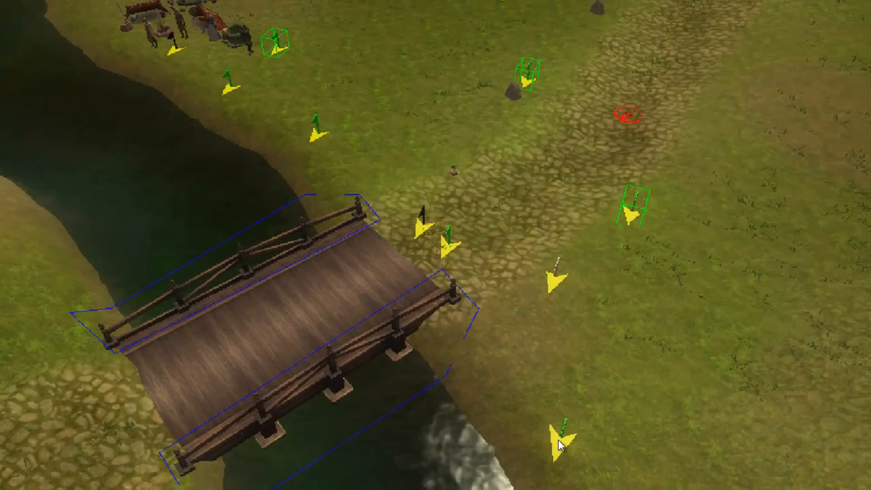
pyautogui.keyDown('shift'); pyautogui.click(557, 441); pyautogui.keyUp('shift')
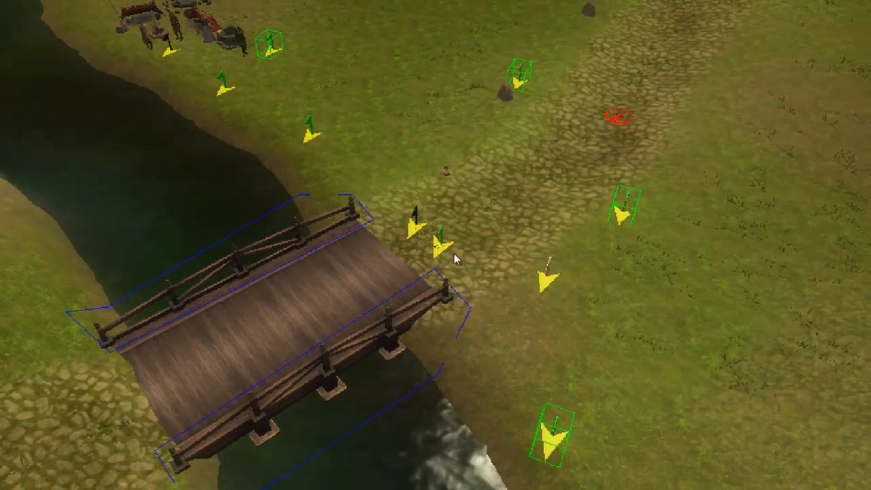
pyautogui.keyDown('shift'); pyautogui.click(440, 242); pyautogui.keyUp('shift')
pyautogui.moveTo(365, 129); pyautogui.dragTo(383, 253, button='middle')
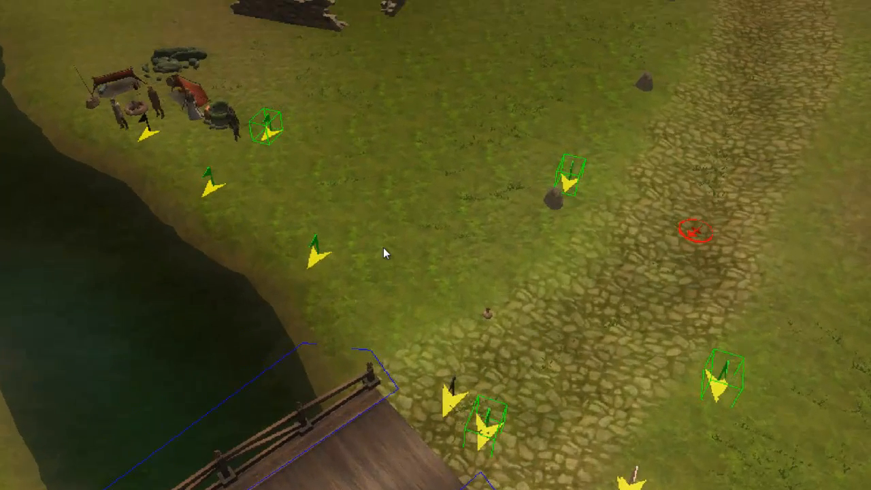
pyautogui.keyDown('shift'); pyautogui.click(313, 258); pyautogui.keyUp('shift')
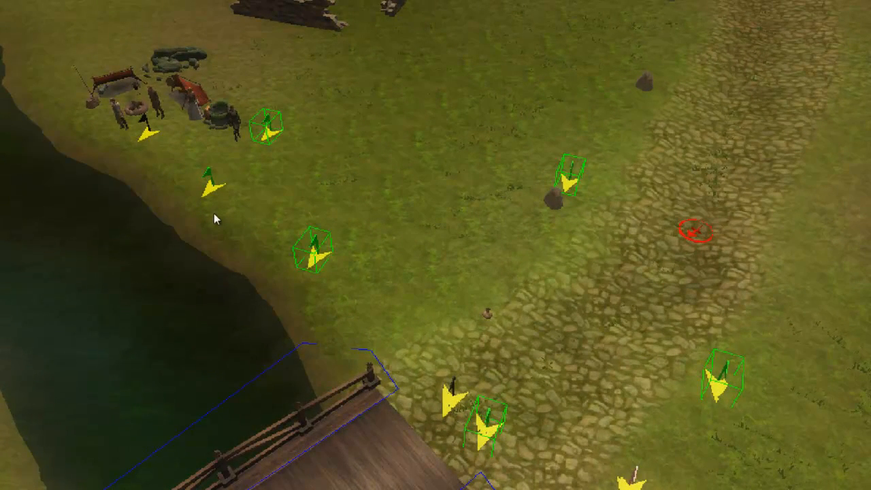
# Add the last patrol waypoint near the camp and create a waypoint set named WP_patrolroute1 from the selection
pyautogui.rightClick(209, 174)
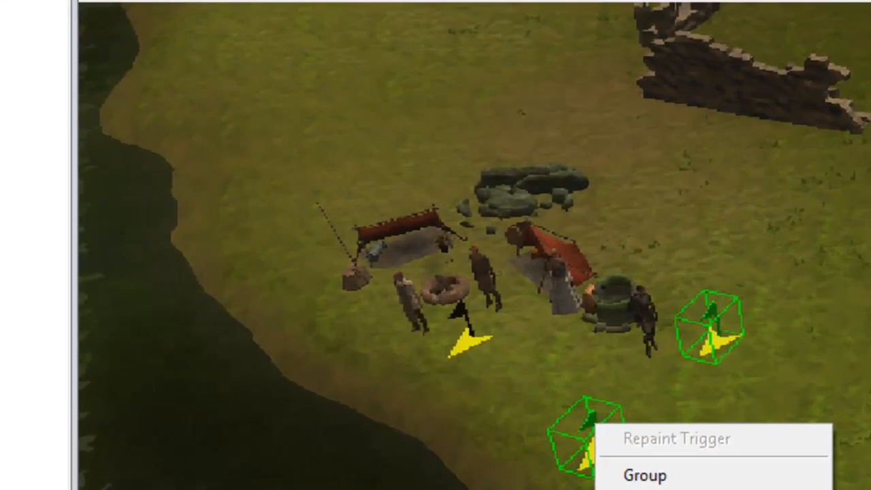
pyautogui.click(251, 272)
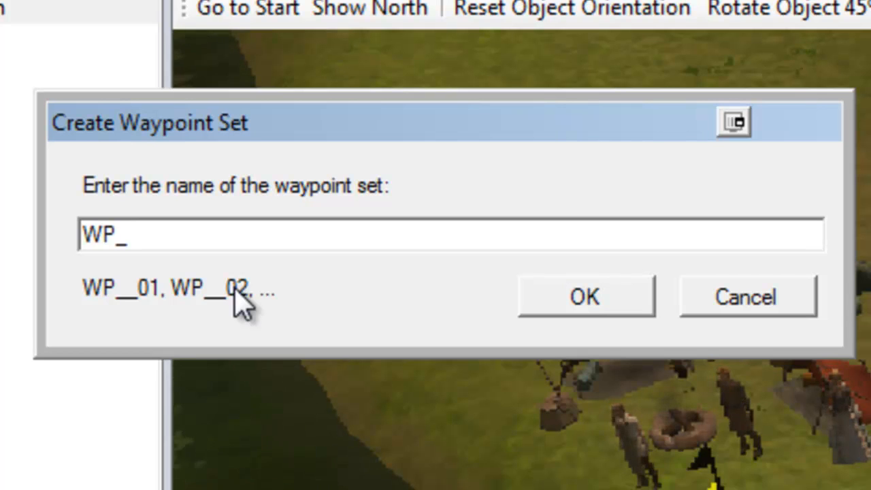
pyautogui.write('patrolroute')
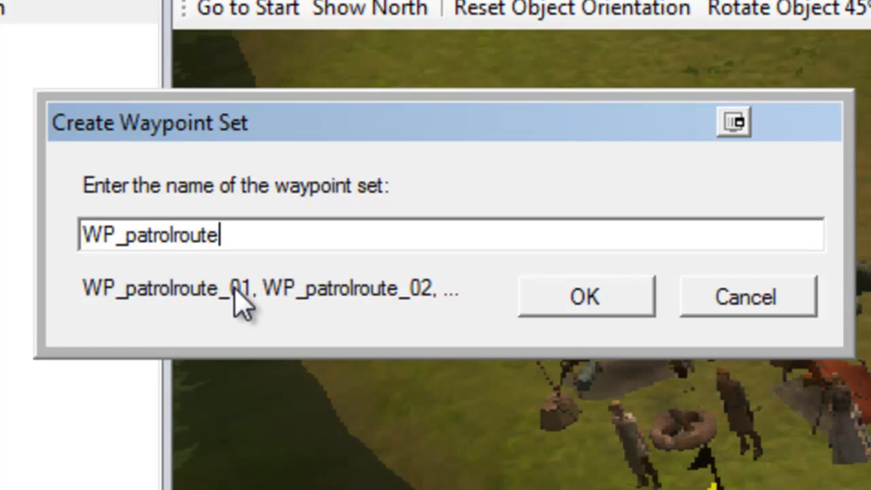
pyautogui.write('1')
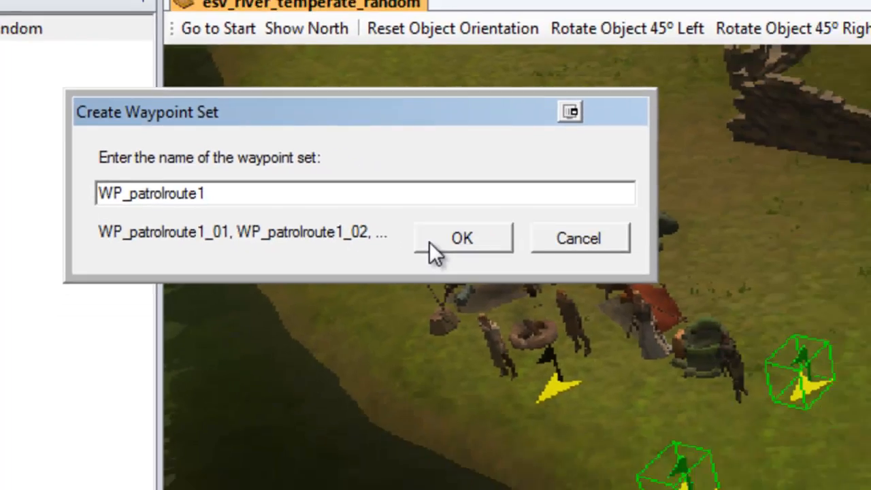
pyautogui.click(548, 309)
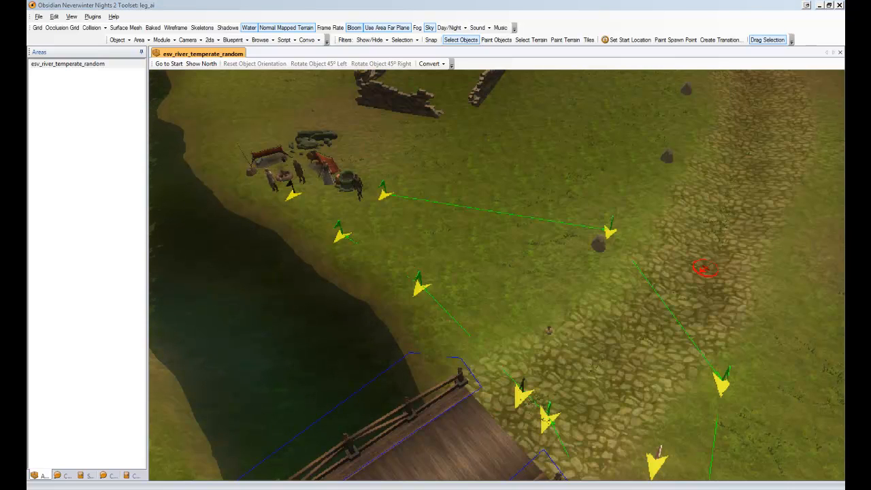
# Look over the linked patrol route from the camp and the large rock around to the bridge
pyautogui.moveTo(414, 207); pyautogui.dragTo(470, 319, button='middle')
pyautogui.scroll(2, 470, 319)
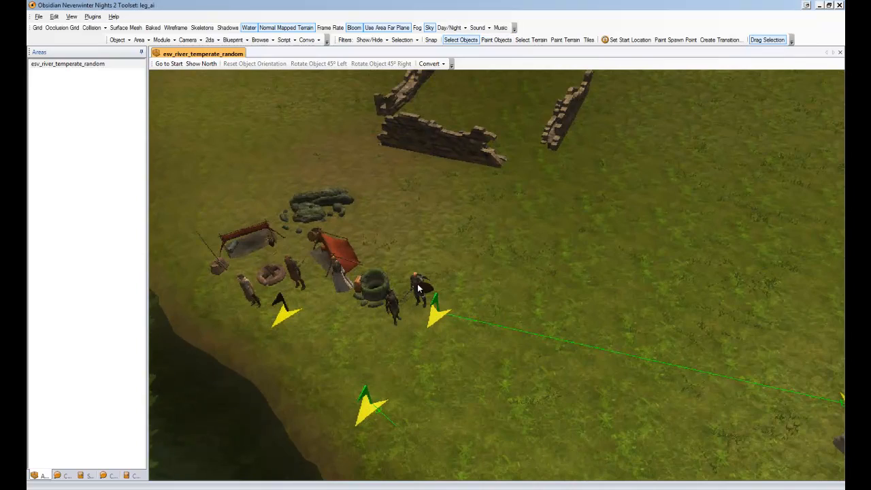
pyautogui.click(442, 354)
pyautogui.scroll(-3, 490, 385)
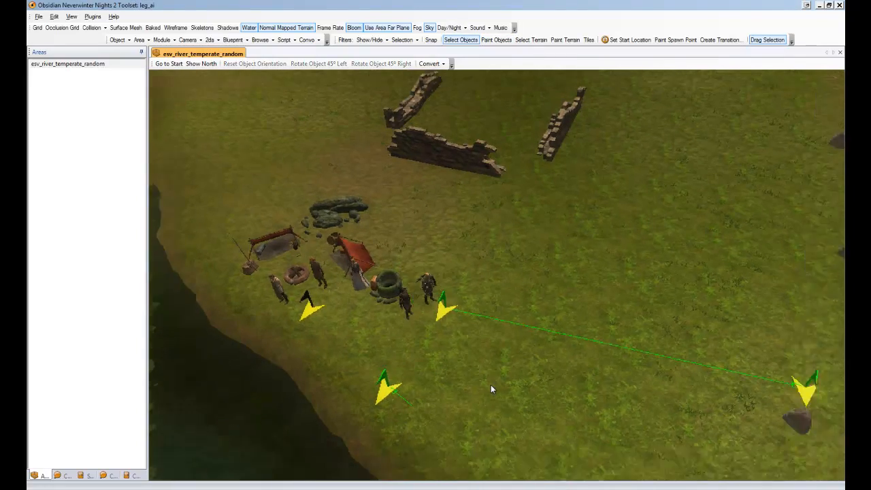
pyautogui.moveTo(550, 343); pyautogui.dragTo(542, 212, button='middle')
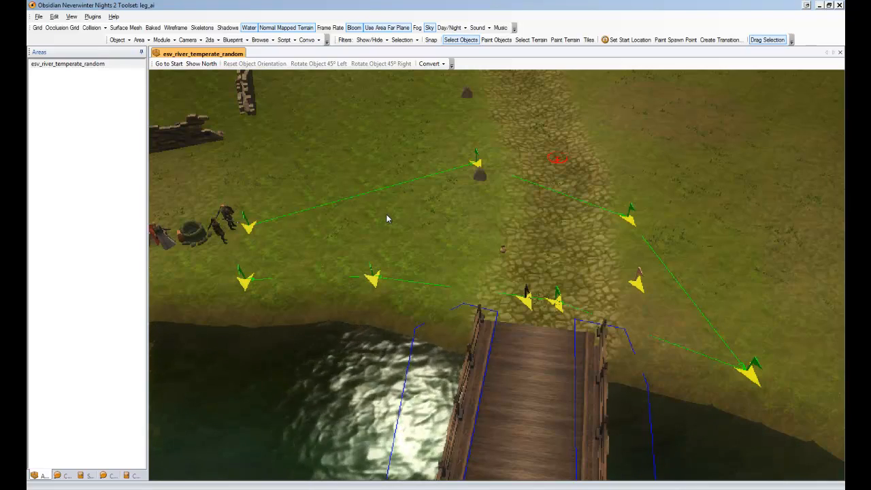
# Compile the module's scripts and close the Verify results
pyautogui.click(39, 16)
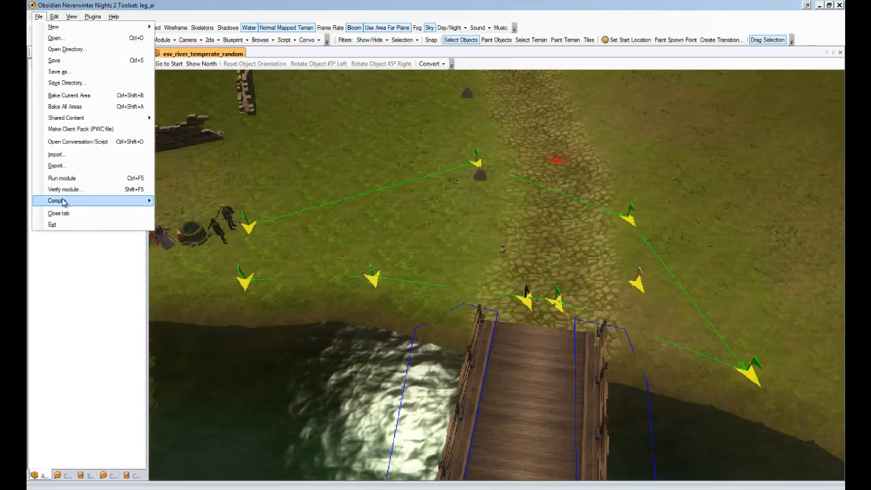
pyautogui.click(178, 202)
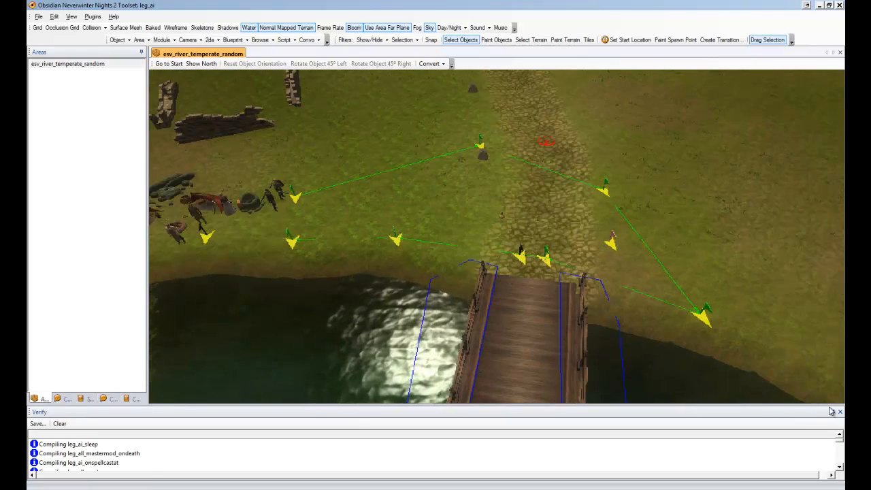
pyautogui.click(840, 411)
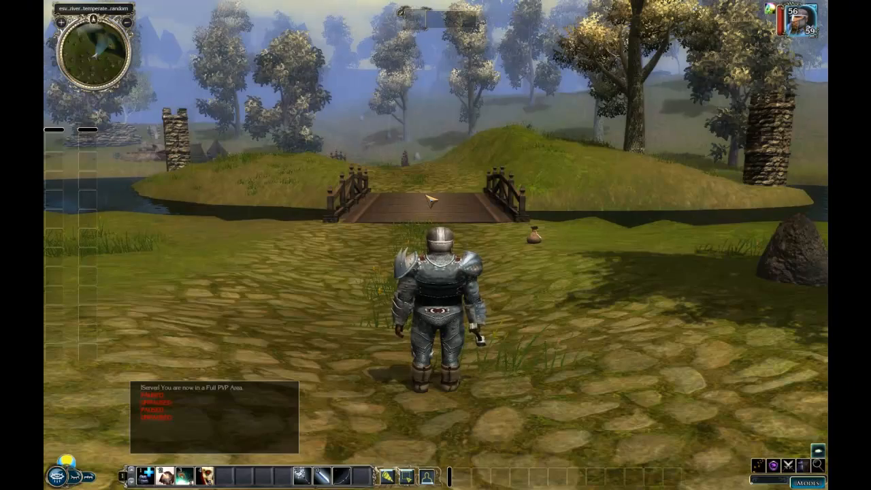
# In the running game, move the character along the cobblestones and turn the view to watch the camp from above
pyautogui.click(541, 330)
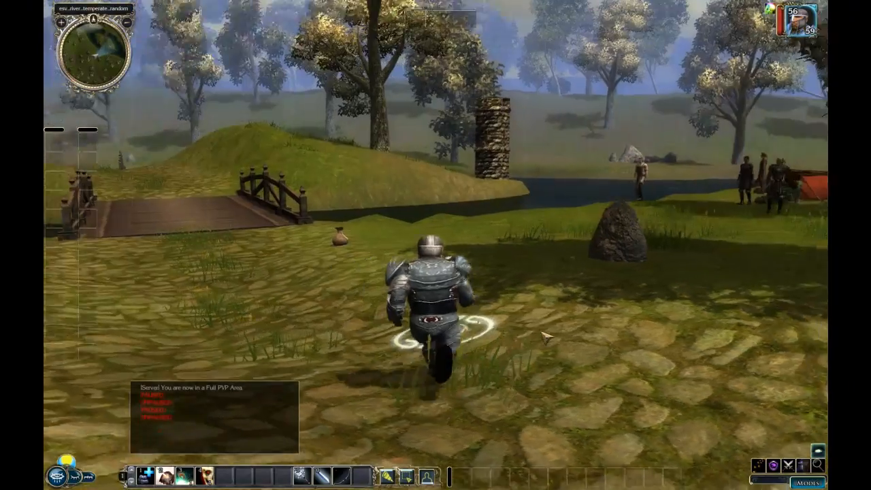
pyautogui.press('d')
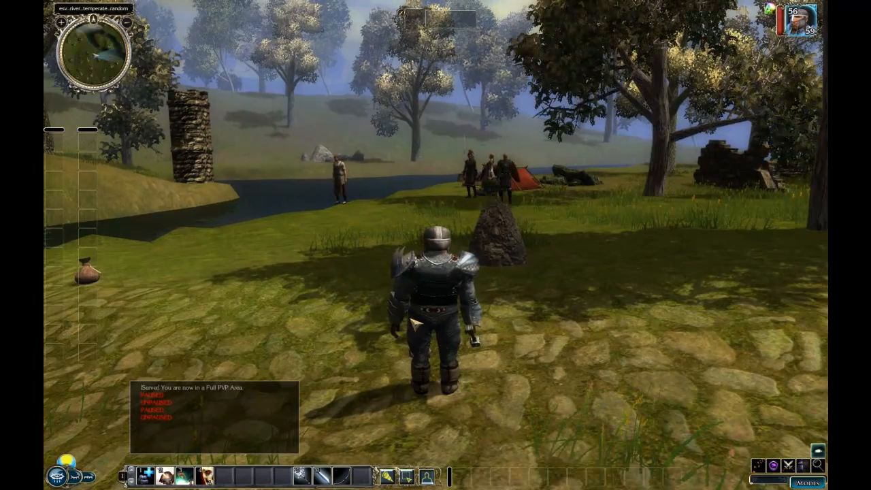
pyautogui.scroll(-4, 421, 313)
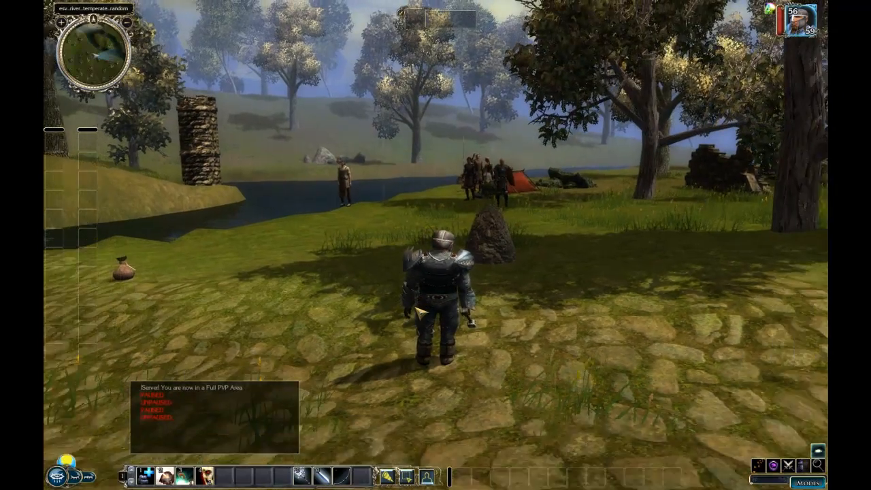
pyautogui.moveTo(421, 313); pyautogui.dragTo(426, 383, button='middle')
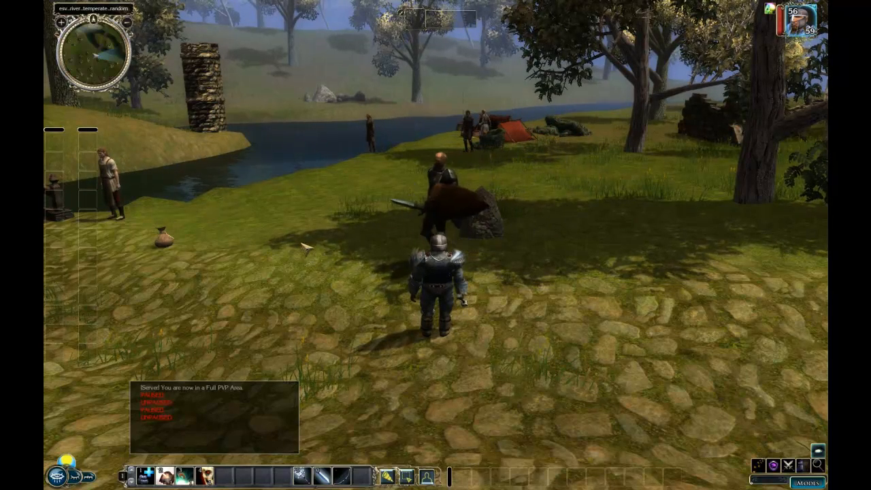
# Turn the view between the bridge, the large rock and the camp to watch Greycloak patrol the waypoint route
pyautogui.press('a')
pyautogui.press('a')
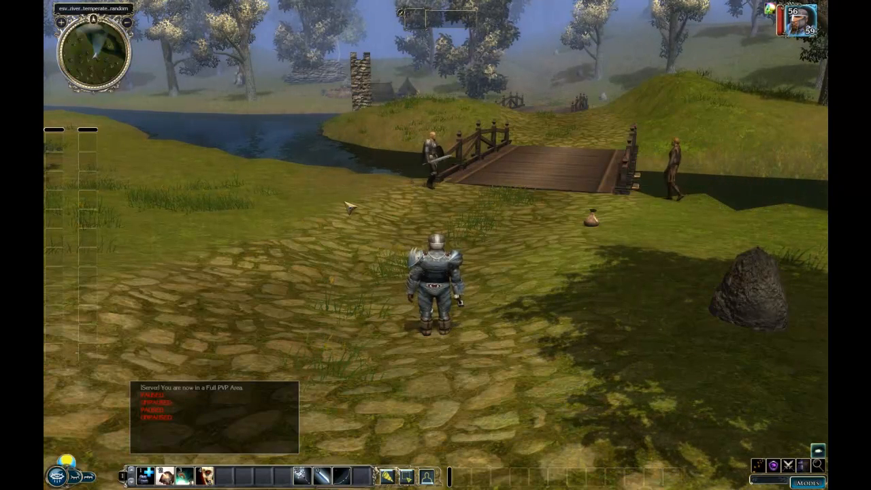
pyautogui.press('d')
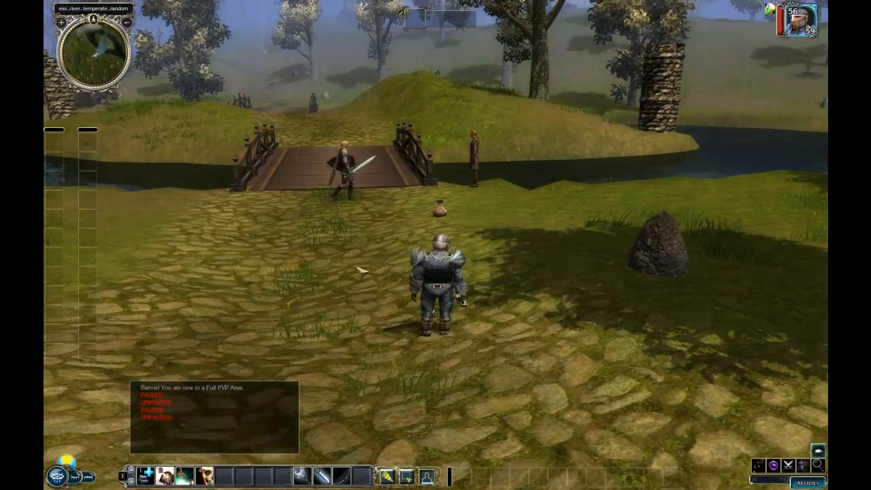
pyautogui.press('d')
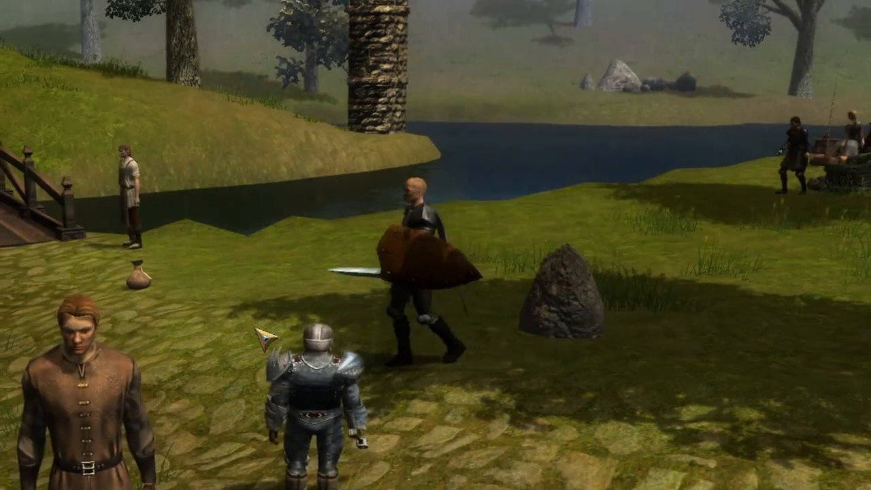
pyautogui.press('a')
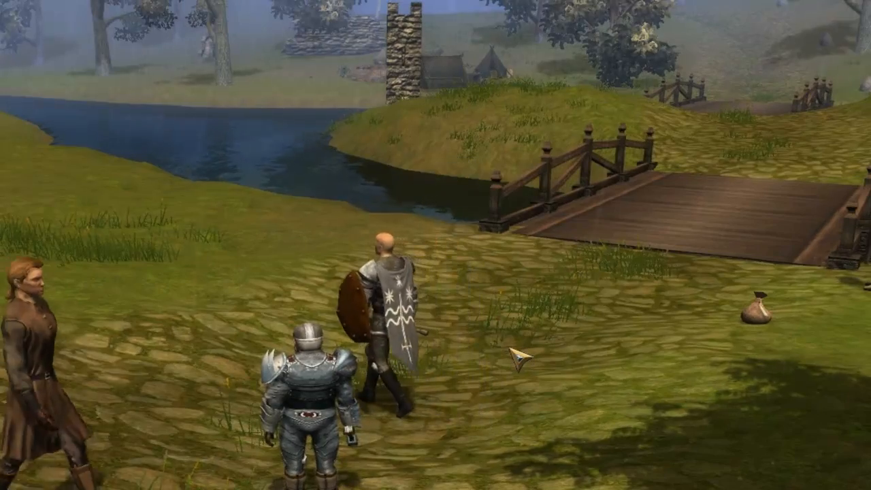
pyautogui.press('d')
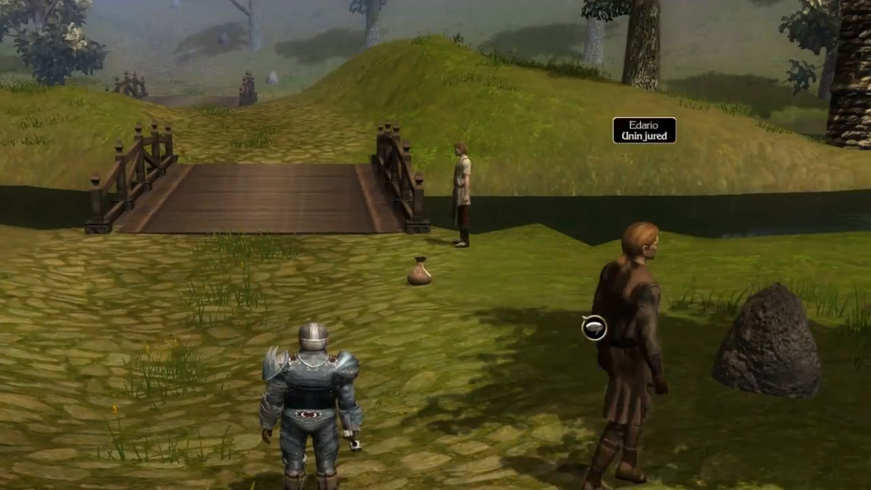
pyautogui.press('d')
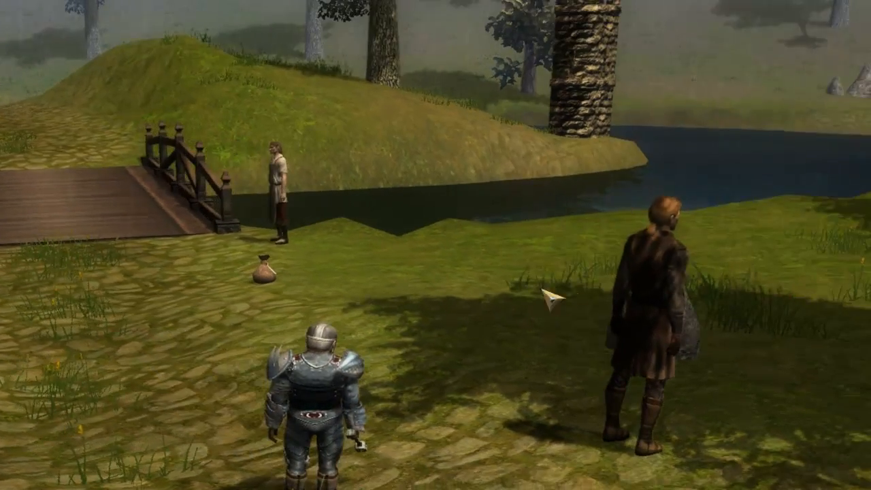
pyautogui.press('d')
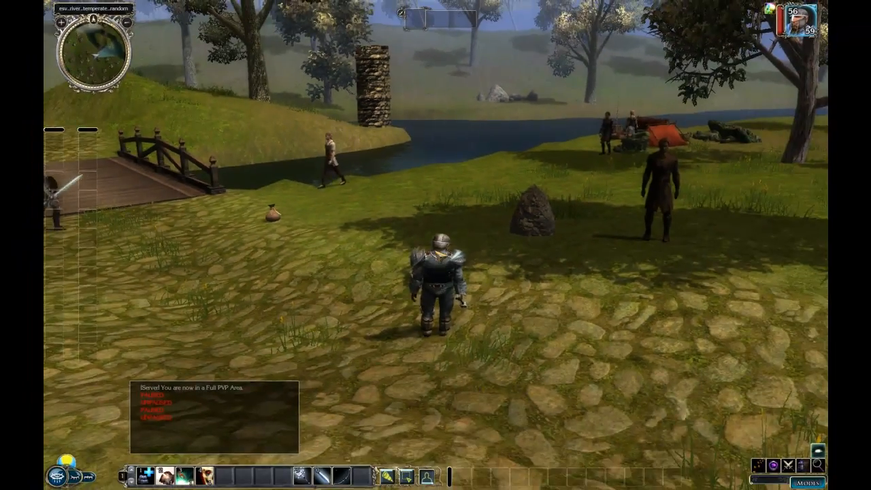
pyautogui.press('a')
pyautogui.press('d')
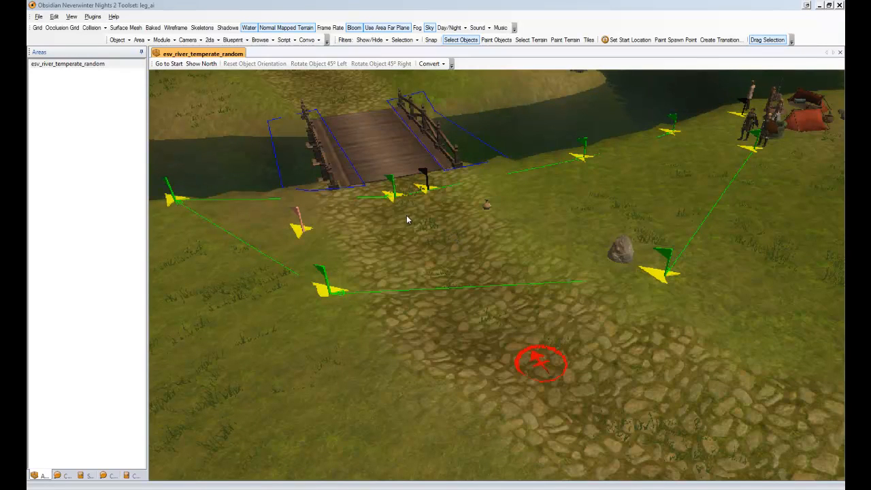
# Place the first waypoint of a second patrol route beside the cobblestone road, near the large rock
pyautogui.moveTo(403, 218); pyautogui.dragTo(512, 278, button='middle')
pyautogui.scroll(-3, 403, 248)
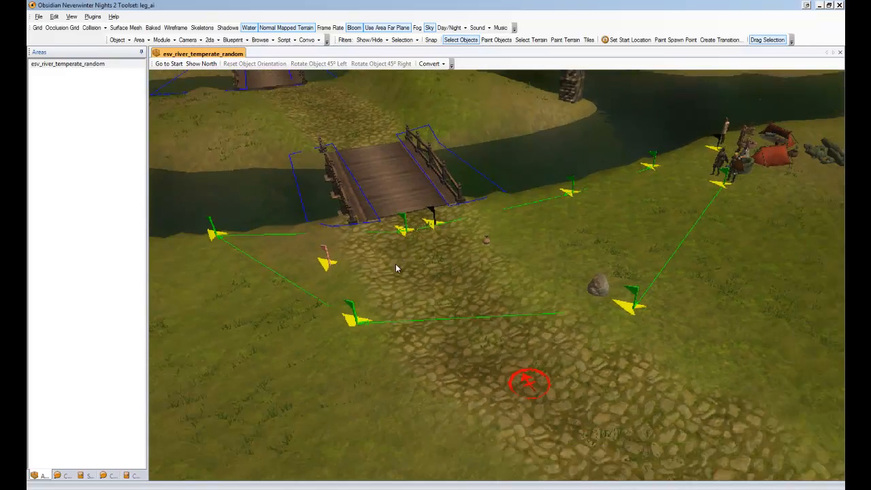
pyautogui.scroll(2, 398, 296)
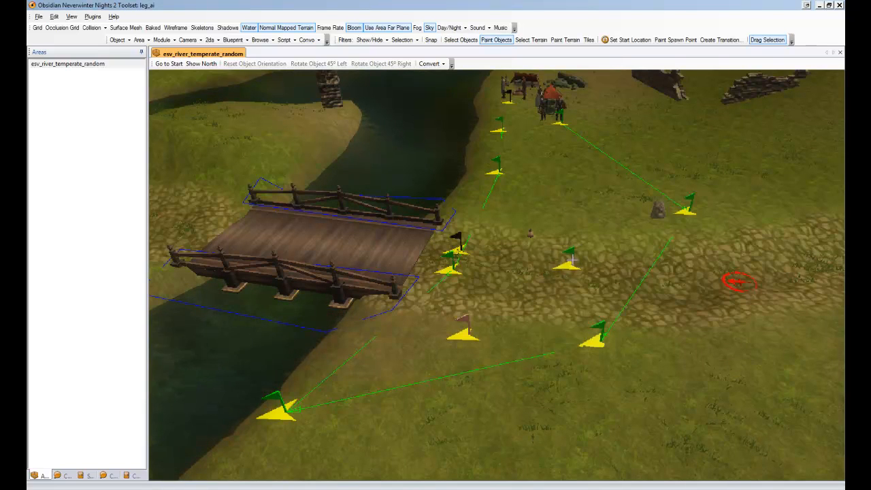
pyautogui.scroll(2, 529, 283)
pyautogui.scroll(-2, 529, 283)
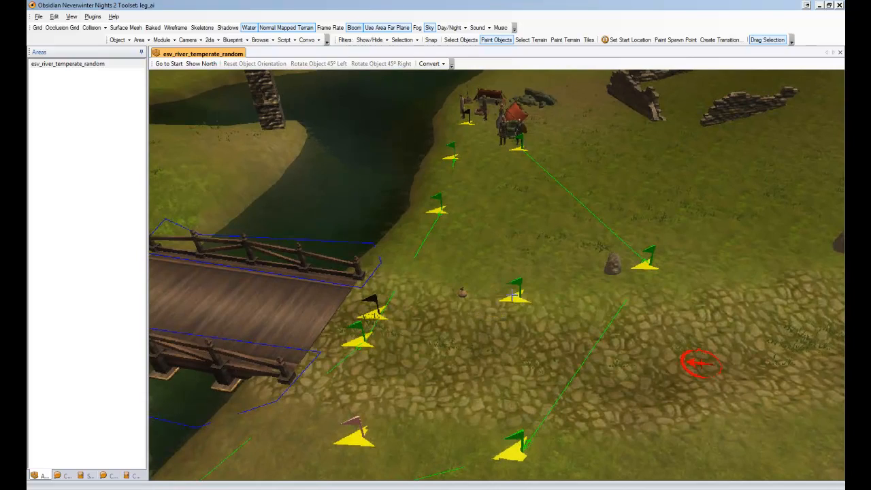
pyautogui.scroll(-2, 500, 281)
pyautogui.moveTo(500, 281); pyautogui.dragTo(531, 252, button='middle')
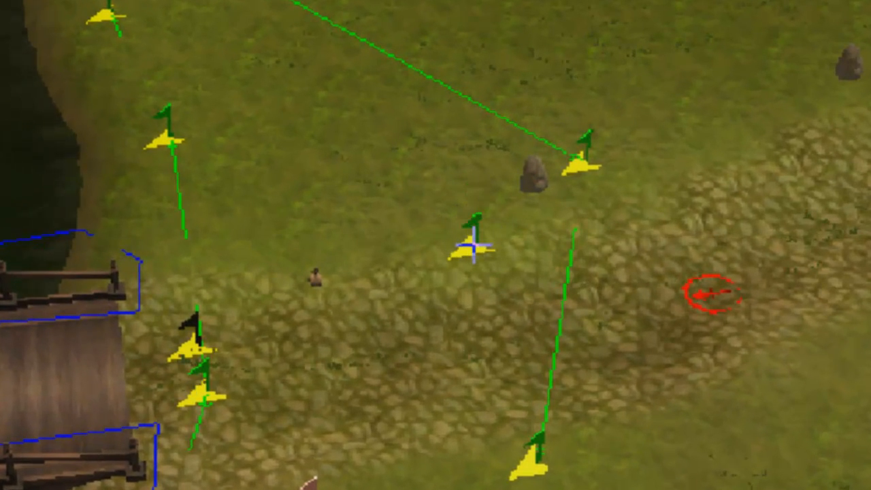
pyautogui.click(474, 251)
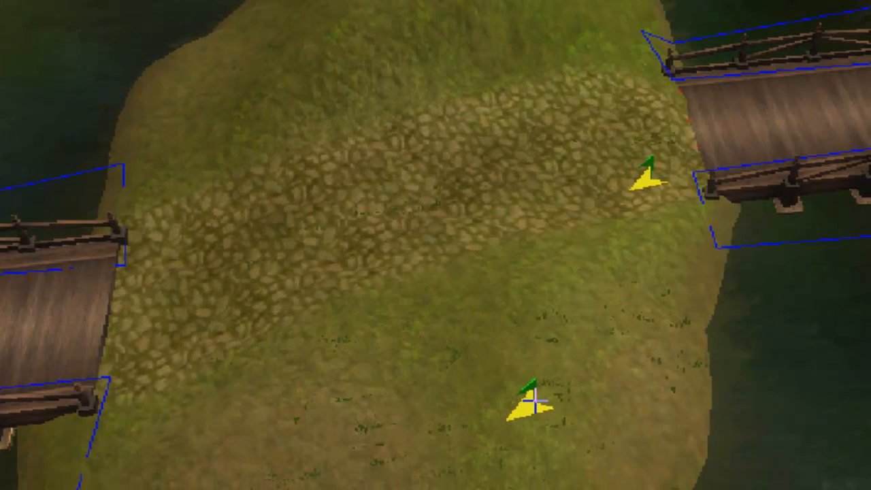
# Place the remaining route waypoints in a loop around the island, with the last one at the camp-side end of the bridge
pyautogui.click(535, 398)
pyautogui.click(259, 450)
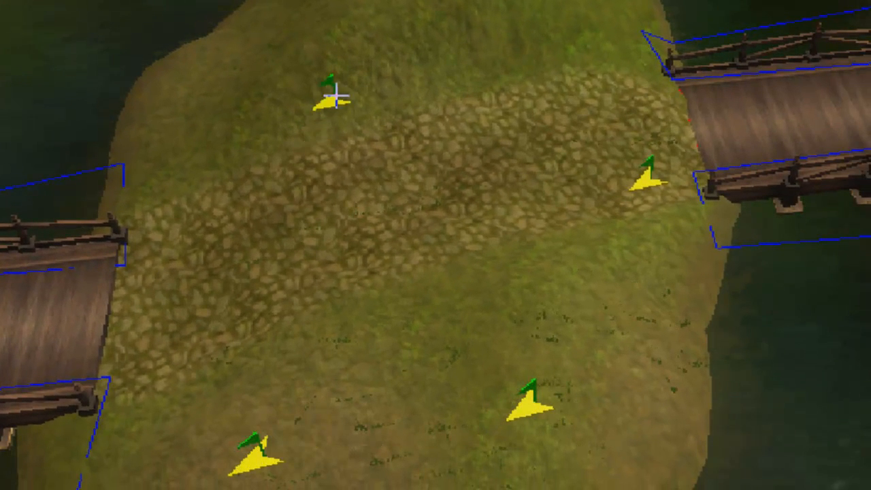
pyautogui.click(298, 161)
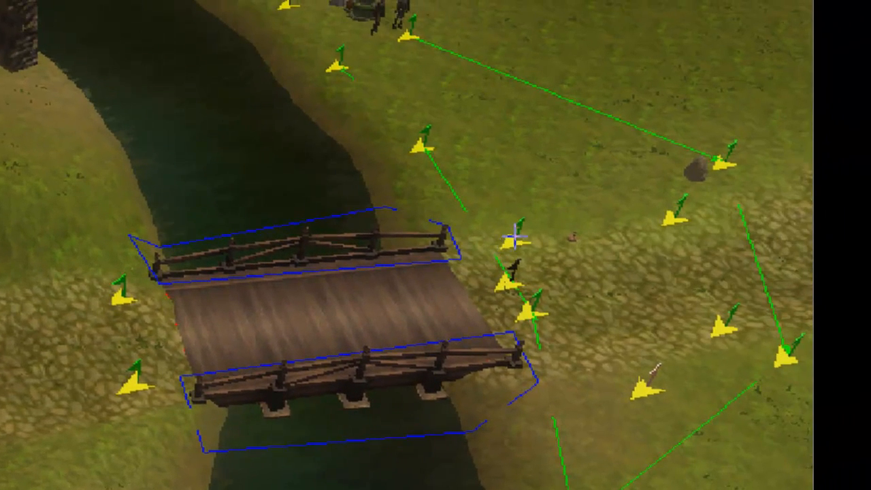
pyautogui.click(515, 236)
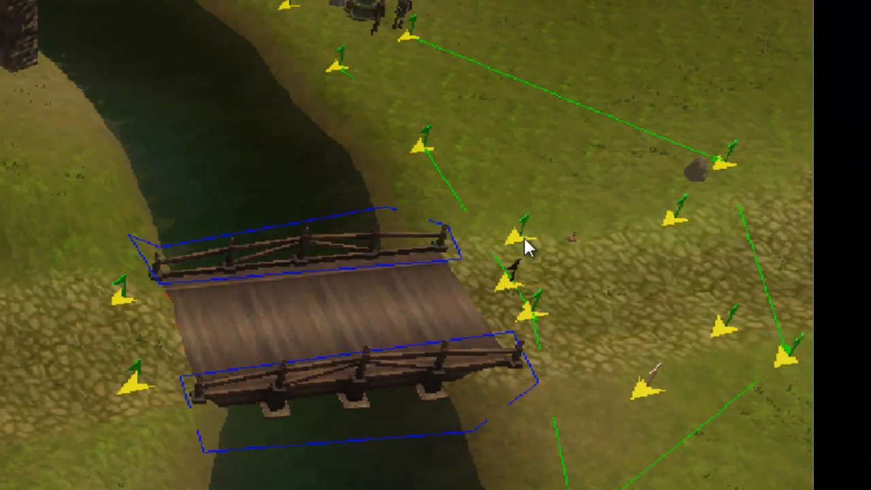
# Select the eight new waypoints in patrol order, starting near the large rock, going around the island and ending at the bridge's camp side
pyautogui.keyDown('ctrl'); pyautogui.moveTo(72, 436); pyautogui.dragTo(6, 410); pyautogui.keyUp('ctrl')
pyautogui.moveTo(6, 410); pyautogui.dragTo(0, 410, button='middle')
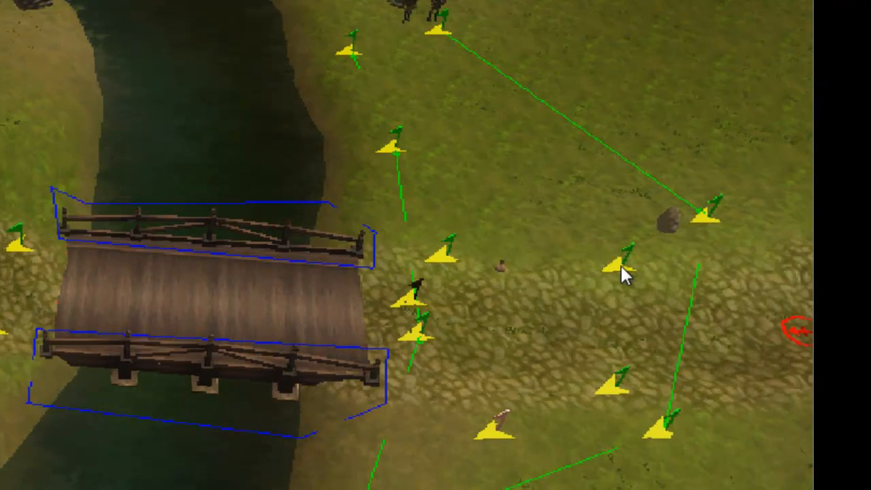
pyautogui.click(620, 263)
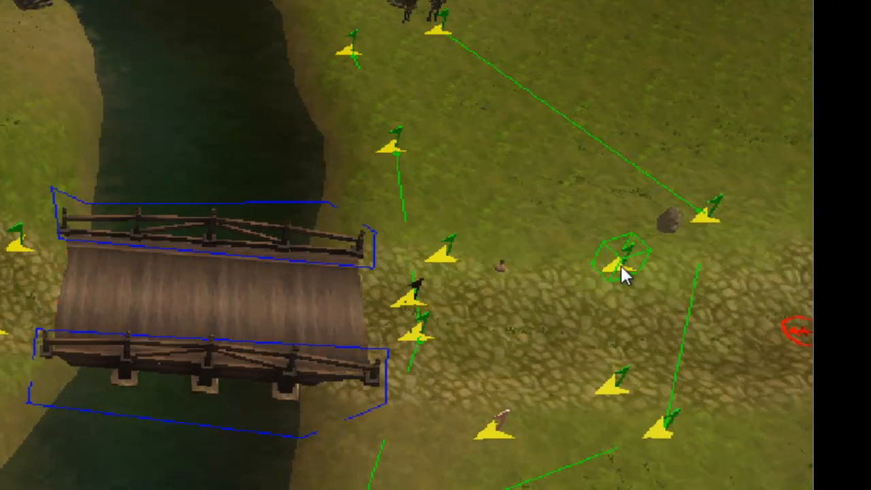
pyautogui.click(609, 387)
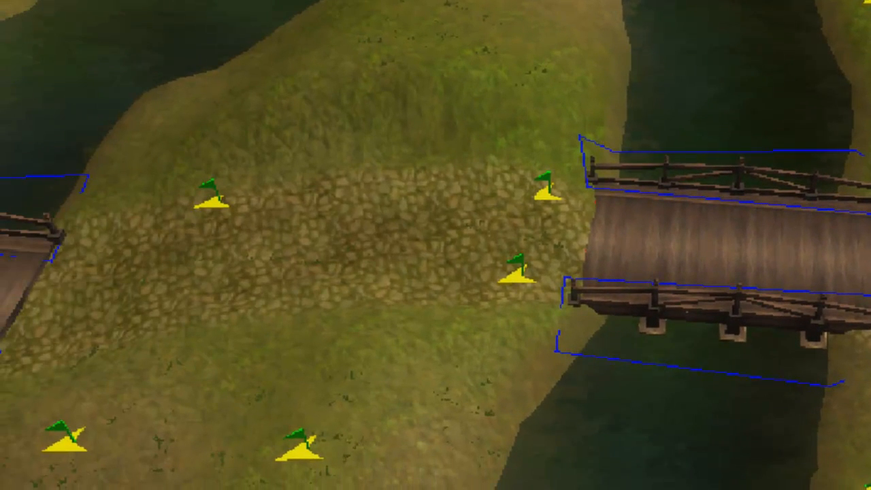
pyautogui.click(514, 277)
pyautogui.keyDown('shift'); pyautogui.click(308, 457); pyautogui.keyUp('shift')
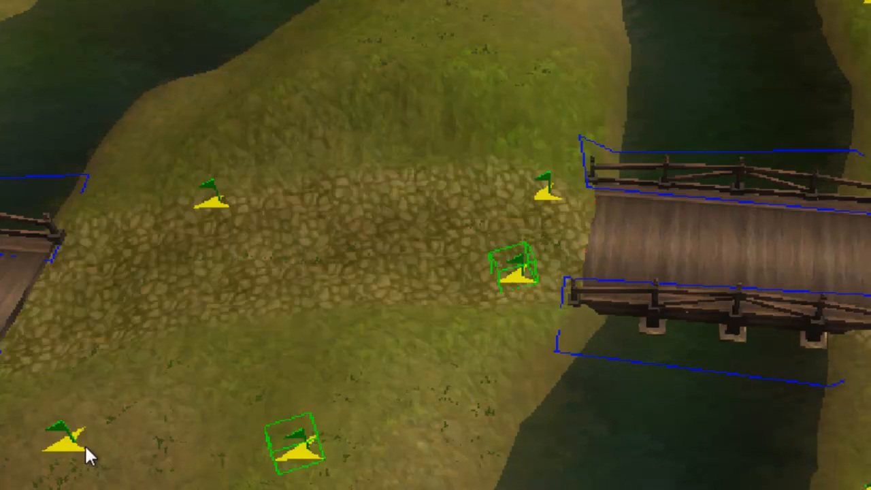
pyautogui.keyDown('shift'); pyautogui.click(66, 446); pyautogui.keyUp('shift')
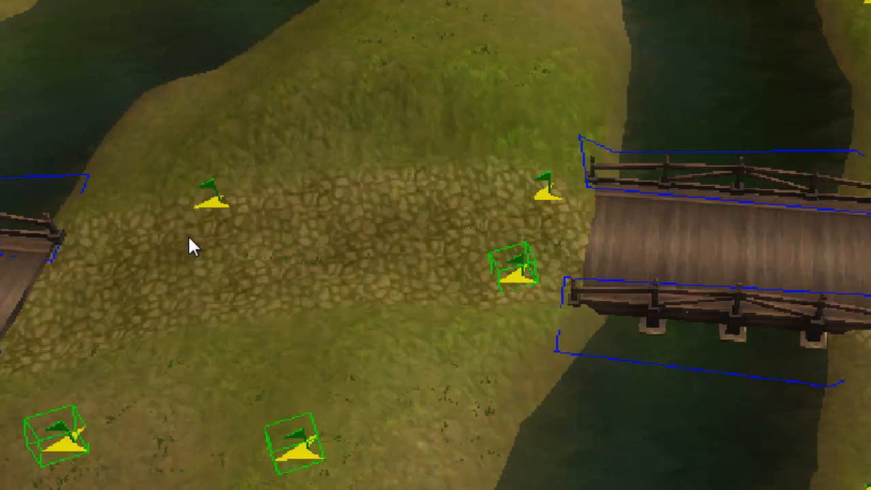
pyautogui.keyDown('shift'); pyautogui.click(211, 203); pyautogui.keyUp('shift')
pyautogui.moveTo(544, 208); pyautogui.dragTo(149, 221, button='middle')
pyautogui.keyDown('shift'); pyautogui.click(147, 213); pyautogui.keyUp('shift')
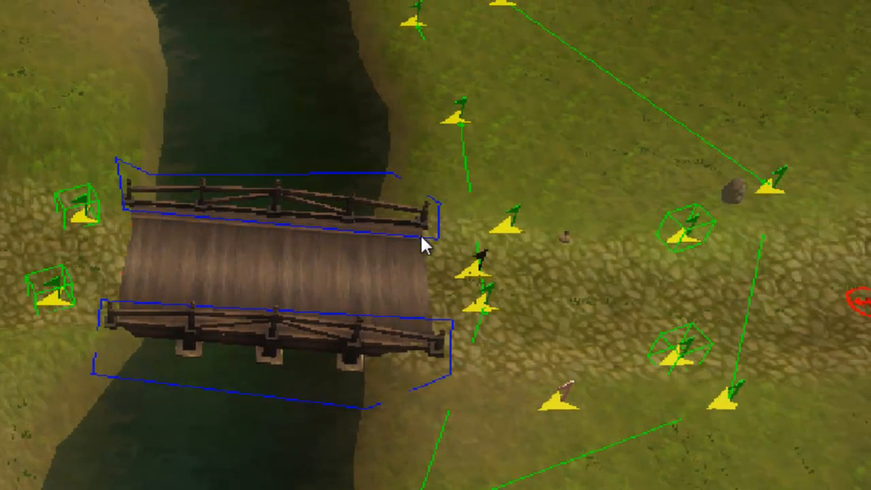
pyautogui.keyDown('shift'); pyautogui.click(501, 226); pyautogui.keyUp('shift')
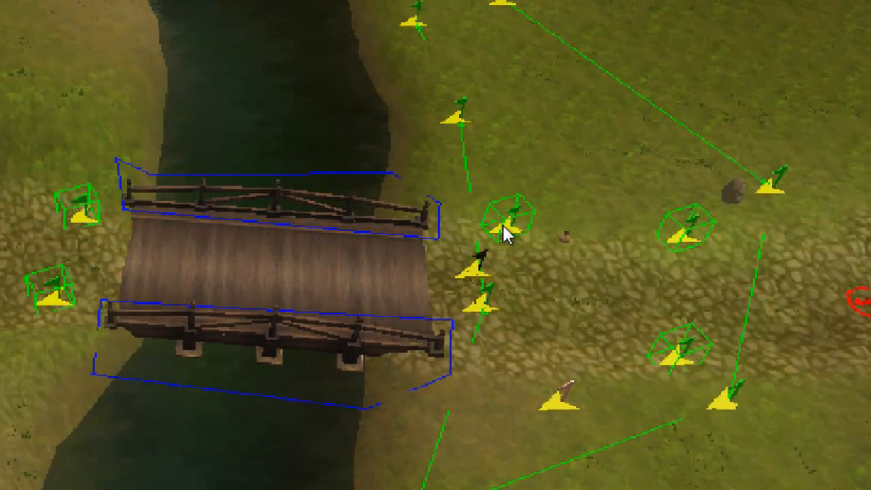
# Create a waypoint set named WN_patrolroute1 from the selected waypoints and deselect them
pyautogui.rightClick(505, 230)
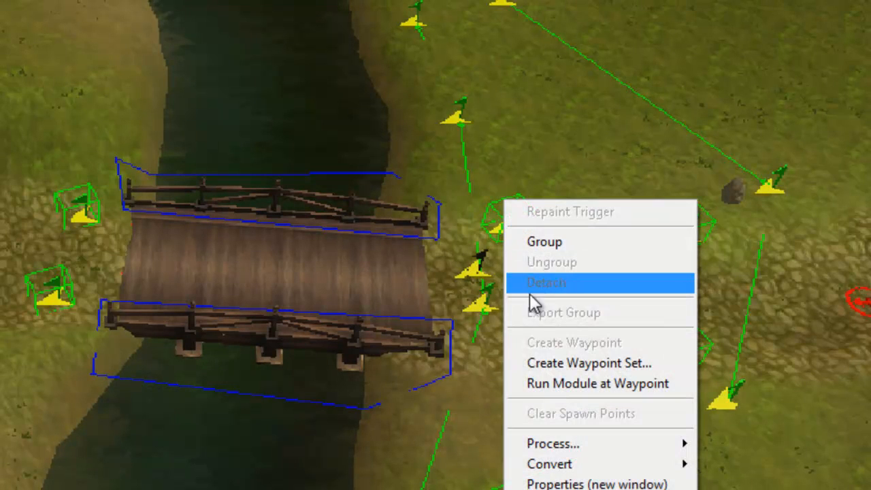
pyautogui.click(533, 364)
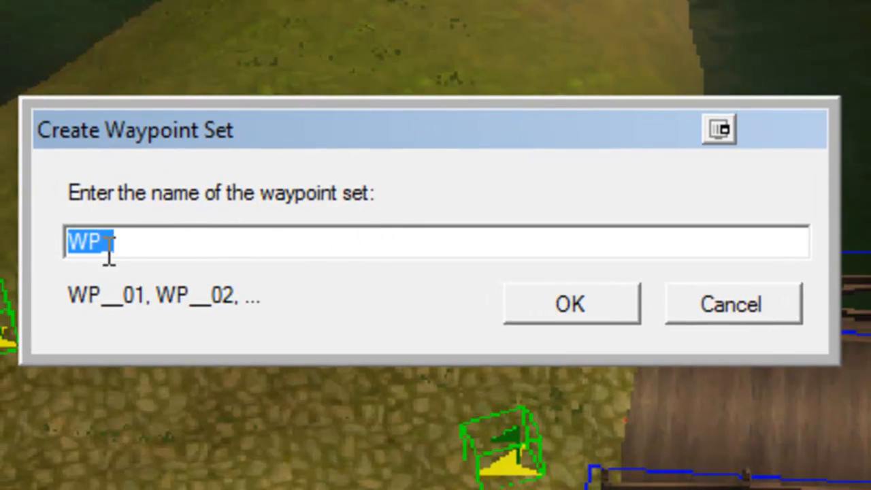
pyautogui.click(32, 221)
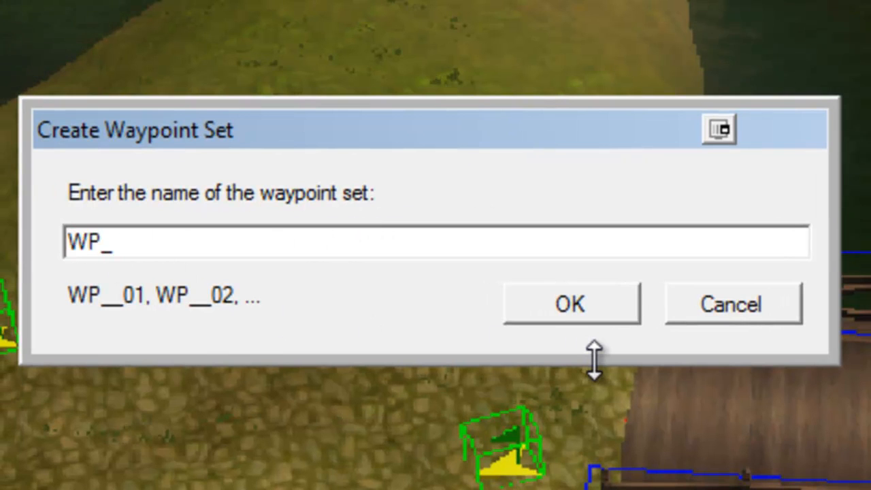
pyautogui.press('BackSpace')
pyautogui.write('N')
pyautogui.press('Right')
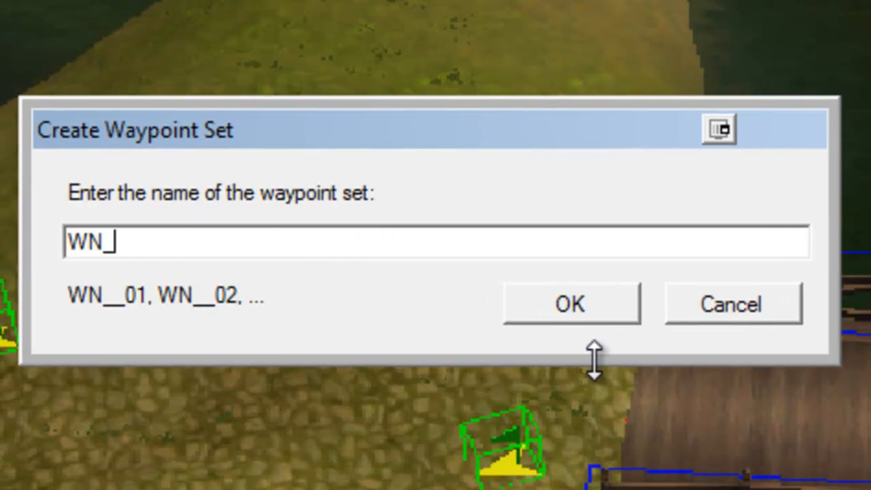
pyautogui.write('p')
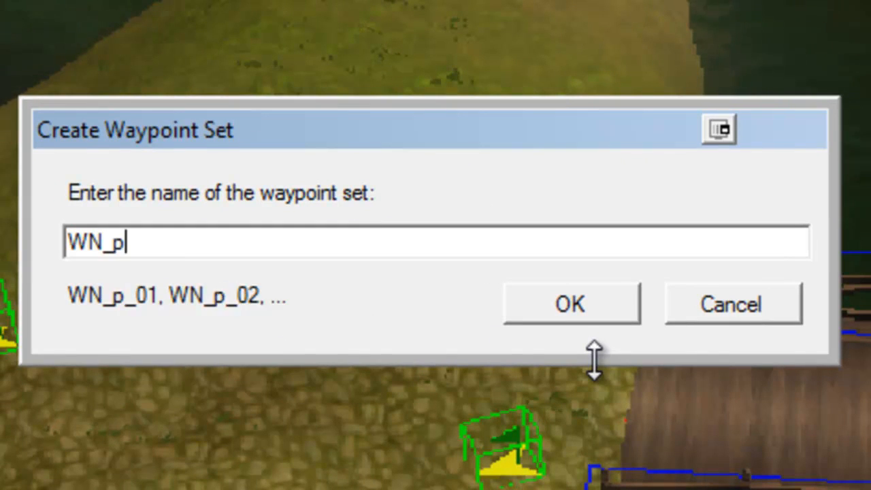
pyautogui.write('atrolroute1')
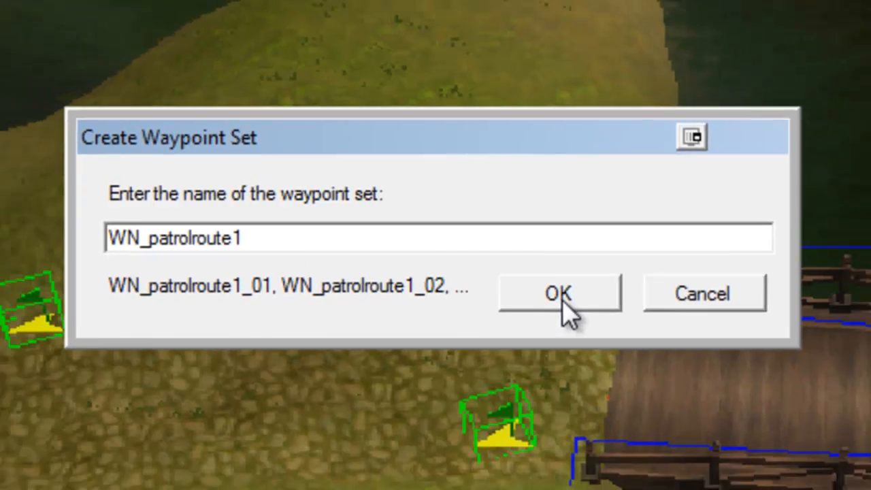
pyautogui.click(573, 312)
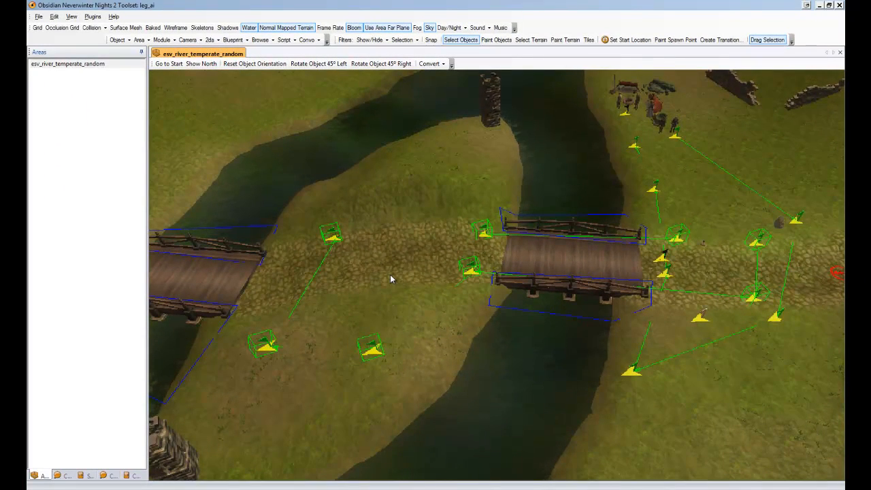
pyautogui.click(390, 275)
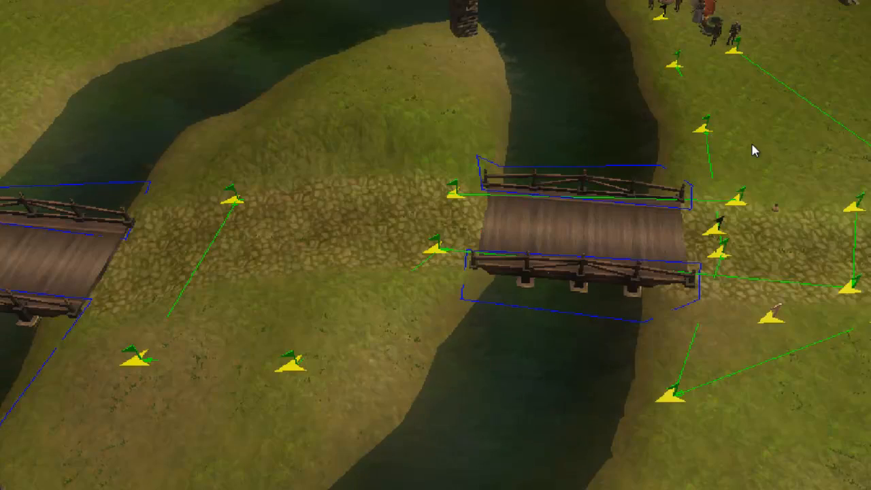
# Delete the existing Greycloak creature standing in front of the well at the camp
pyautogui.moveTo(752, 143); pyautogui.dragTo(591, 258, button='right')
pyautogui.moveTo(578, 256); pyautogui.dragTo(535, 242, button='middle')
pyautogui.moveTo(622, 302); pyautogui.dragTo(627, 278, button='right')
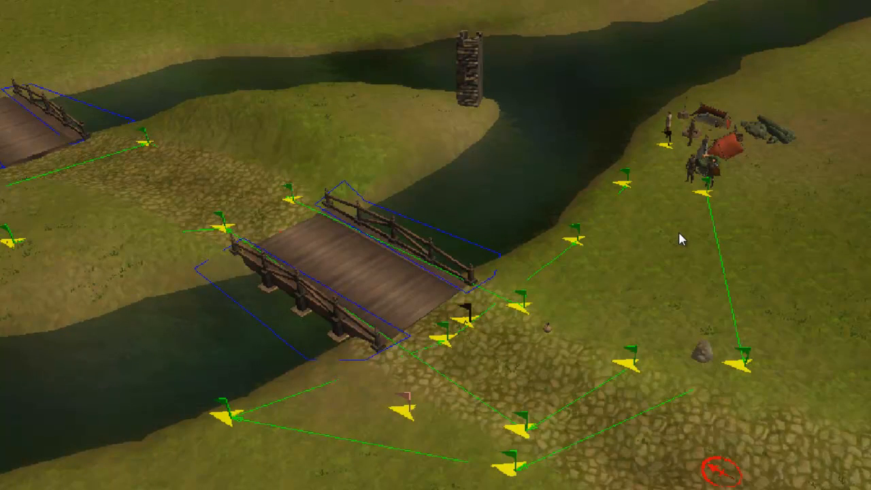
pyautogui.scroll(10, 702, 194)
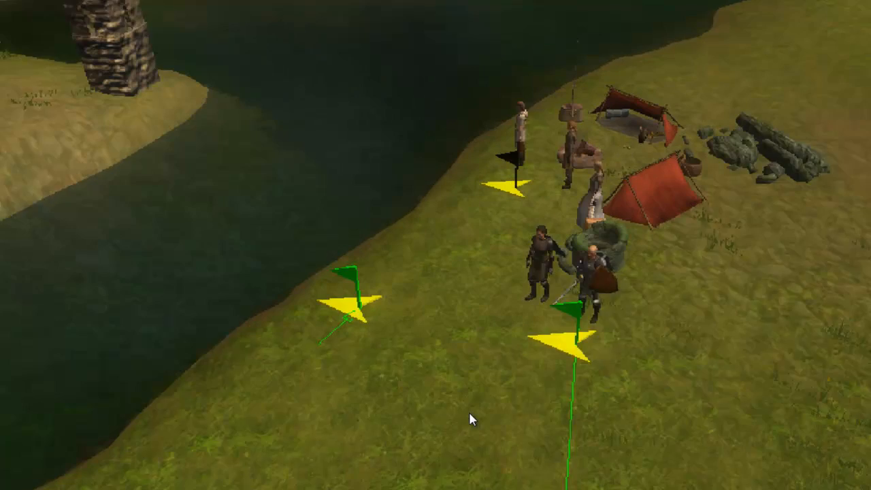
pyautogui.click(617, 276)
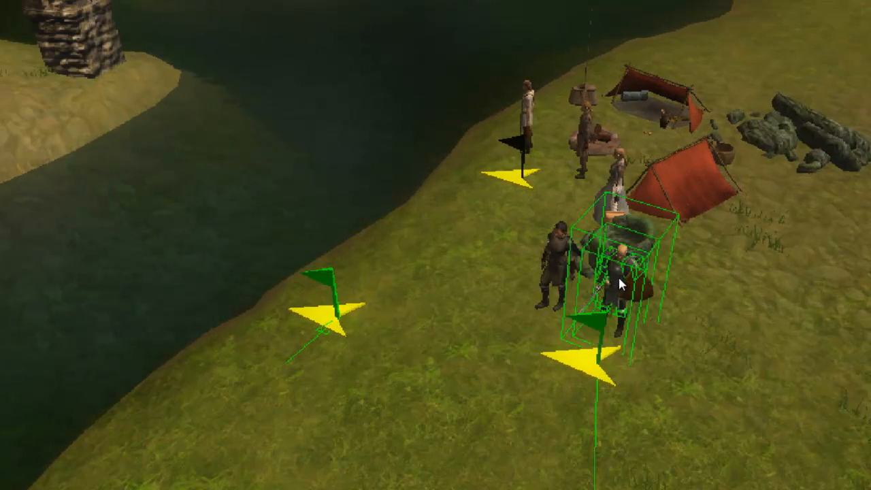
pyautogui.press('Delete')
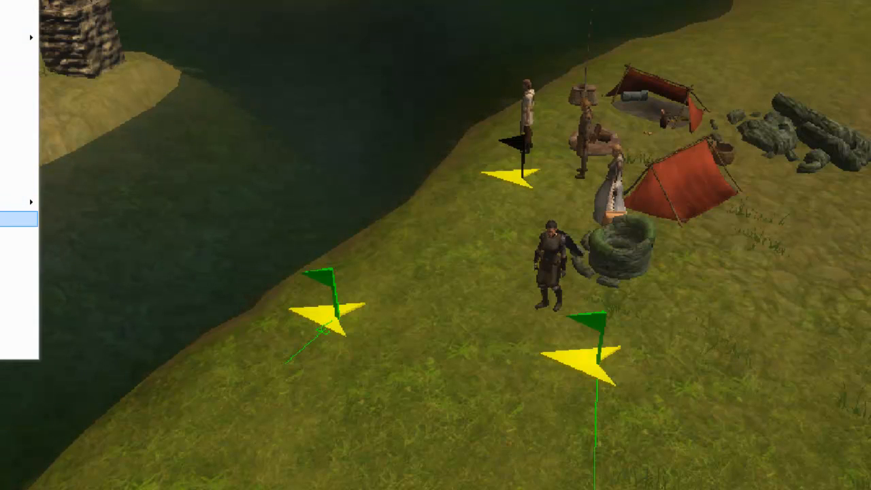
# Enable Day / Night Posts in Greycloak's creature blueprint with the Legends AI plugin and save the blueprint
pyautogui.click(19, 217)
pyautogui.click(101, 72)
pyautogui.moveTo(97, 92)
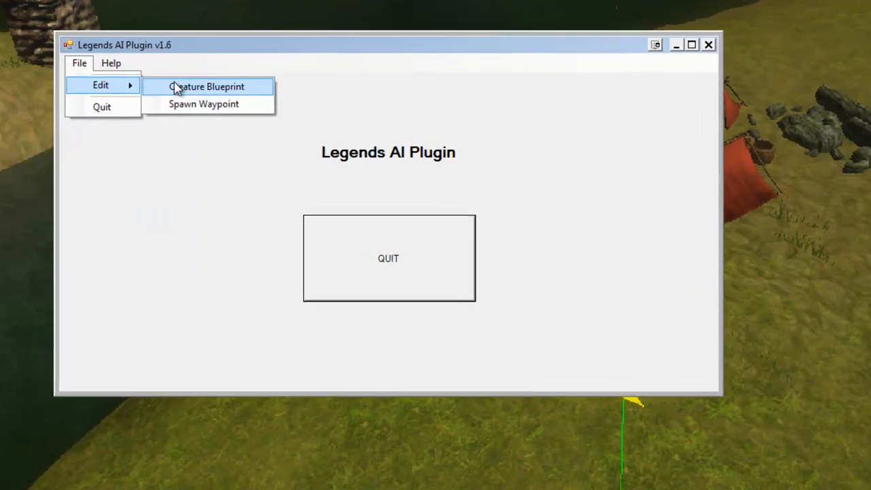
pyautogui.click(197, 91)
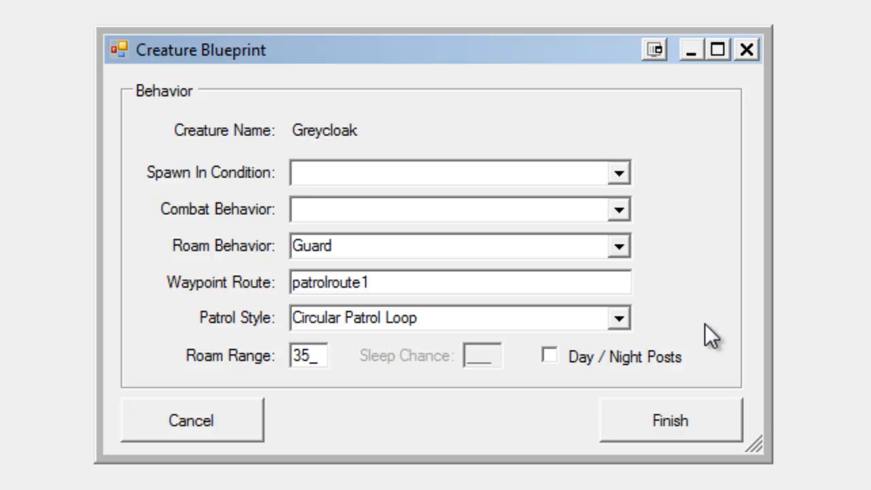
pyautogui.click(563, 355)
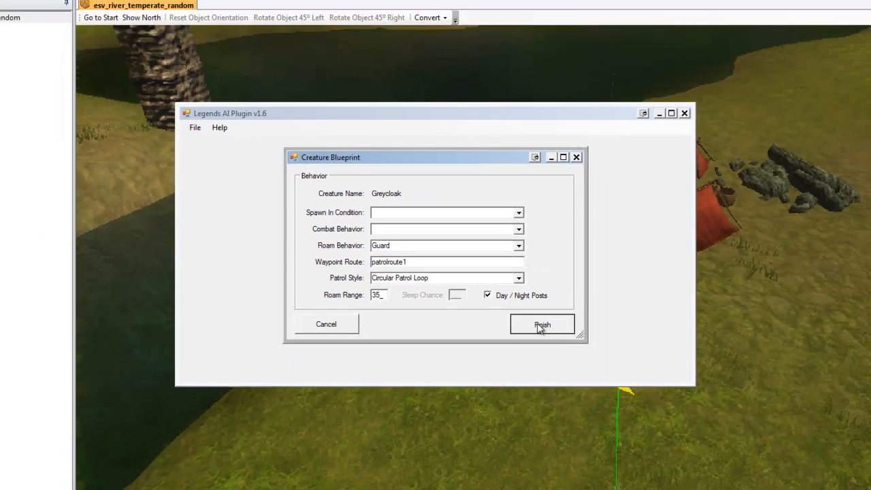
pyautogui.click(653, 421)
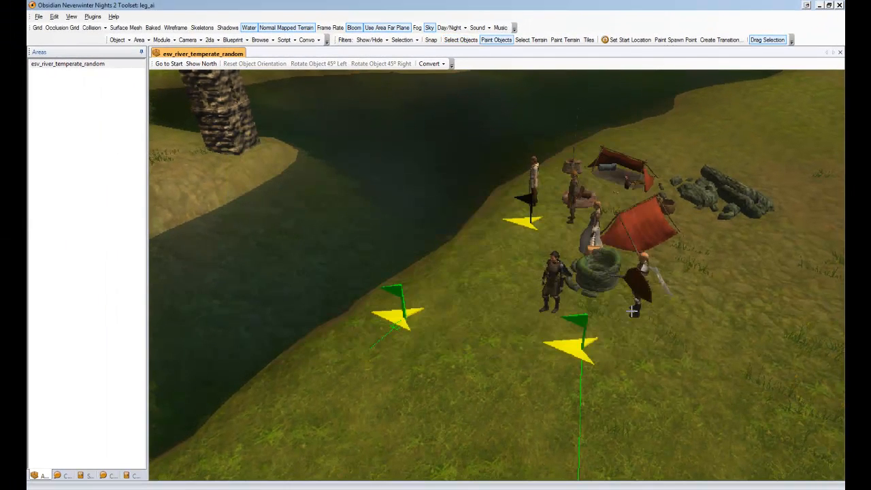
# Place an updated Greycloak beside the well at the camp and turn him to face away from it
pyautogui.click(608, 325)
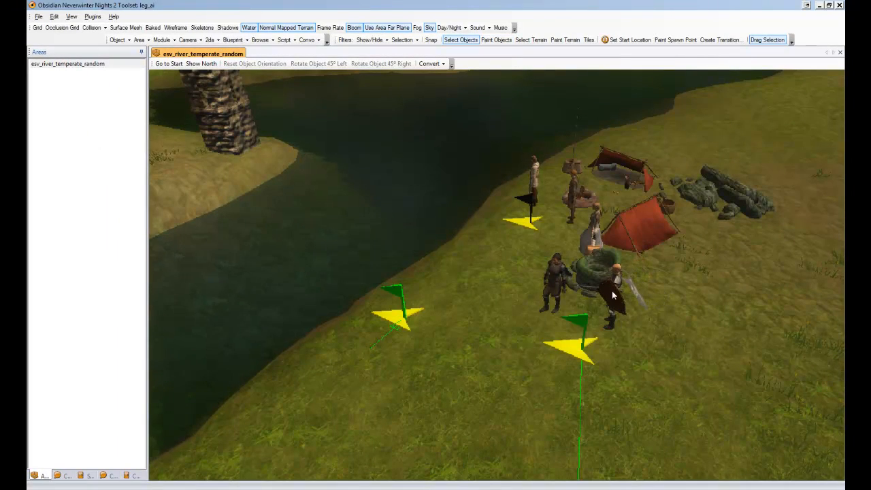
pyautogui.click(616, 290)
pyautogui.click(484, 410)
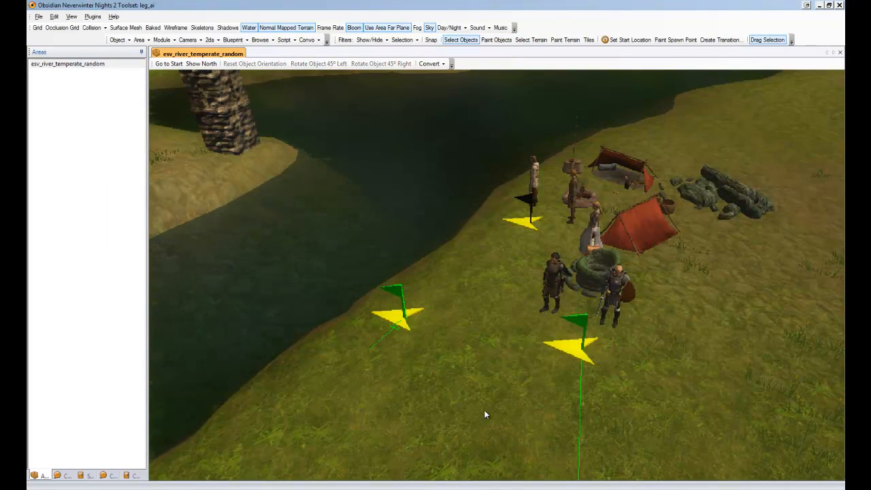
pyautogui.scroll(-5, 486, 411)
pyautogui.keyDown('ctrl'); pyautogui.moveTo(444, 418); pyautogui.dragTo(511, 281); pyautogui.keyUp('ctrl')
pyautogui.moveTo(512, 282); pyautogui.dragTo(543, 278, button='middle')
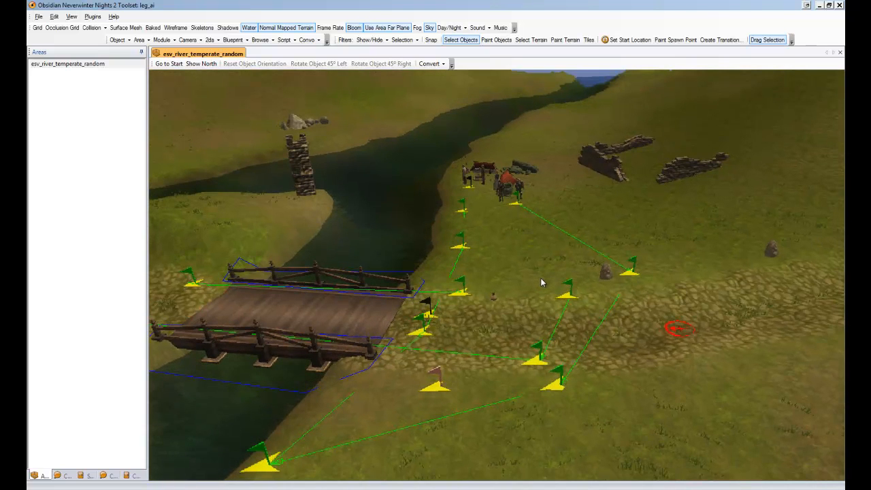